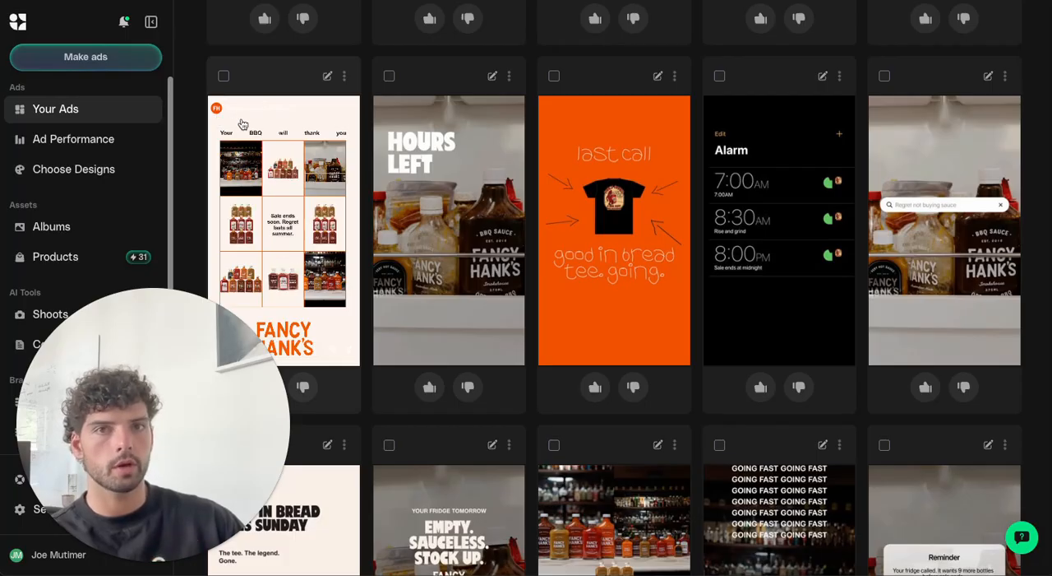
# Open the "Last call – All 9 sauces. Sale ends soon." ad for editing and select its background.
pyautogui.scroll(6, 485, 174)
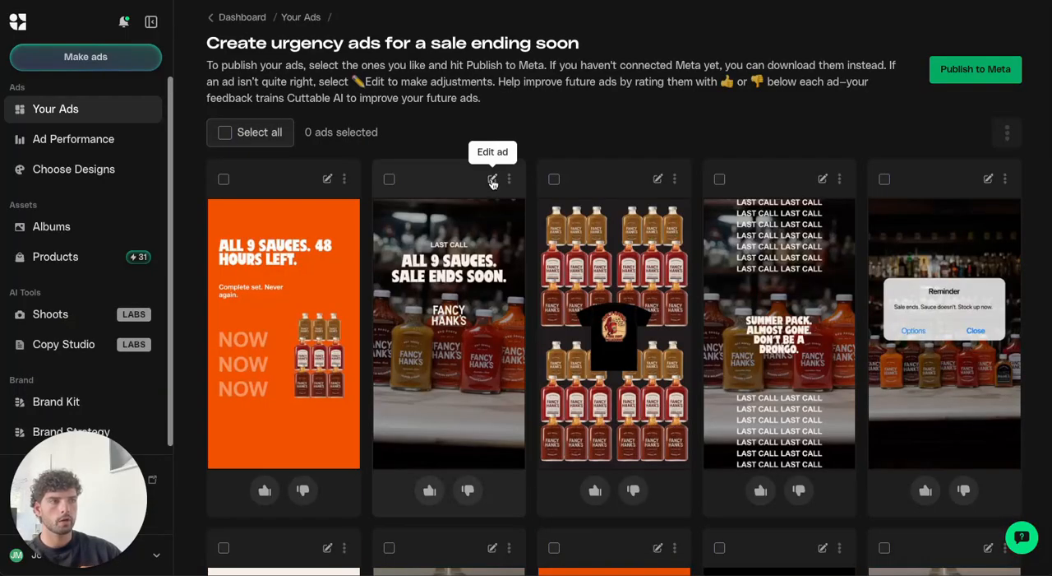
pyautogui.click(493, 179)
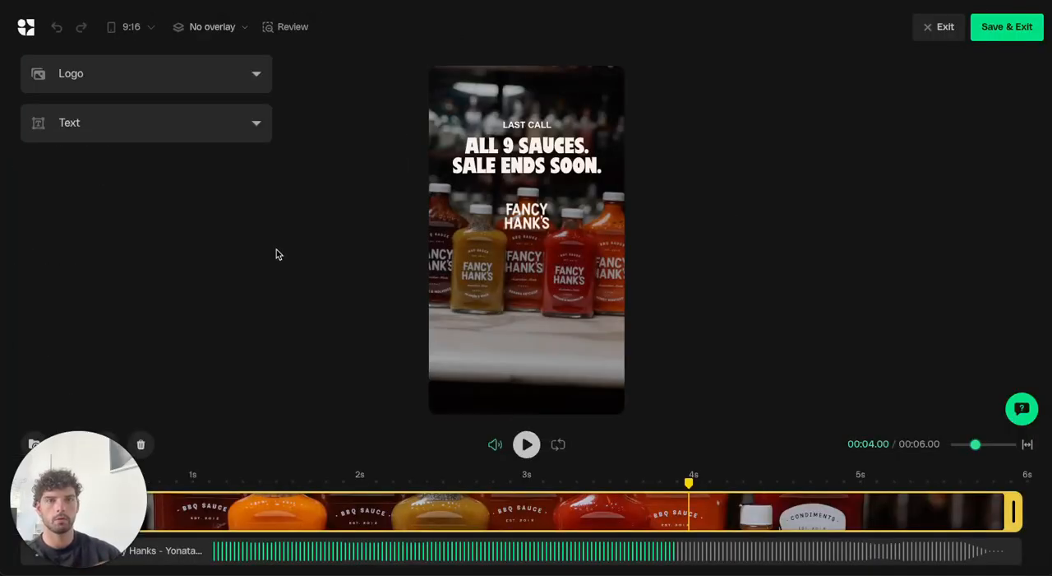
pyautogui.click(460, 98)
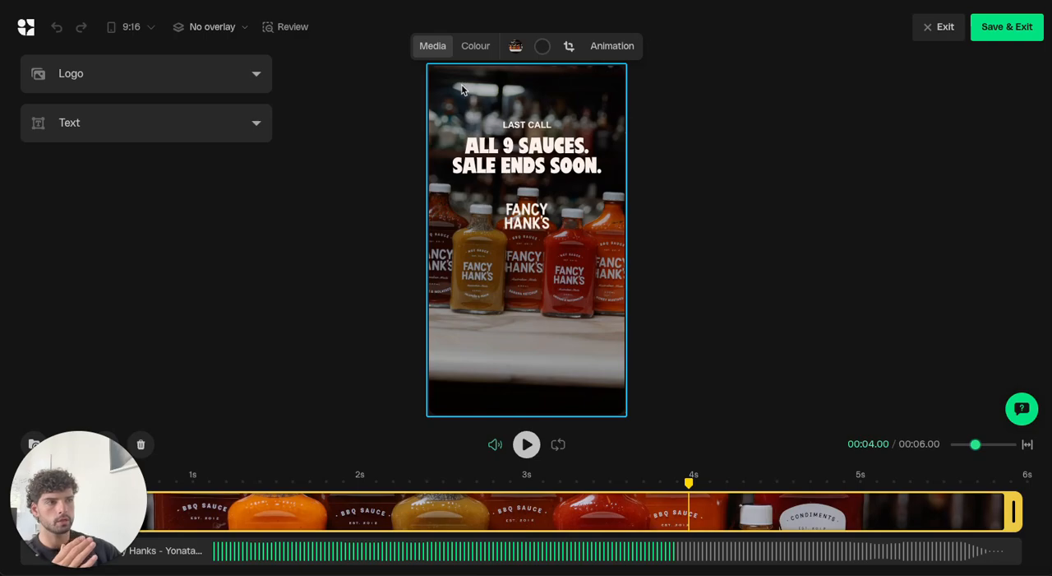
# Mute the ad's audio and preview a section of its playback.
pyautogui.click(495, 444)
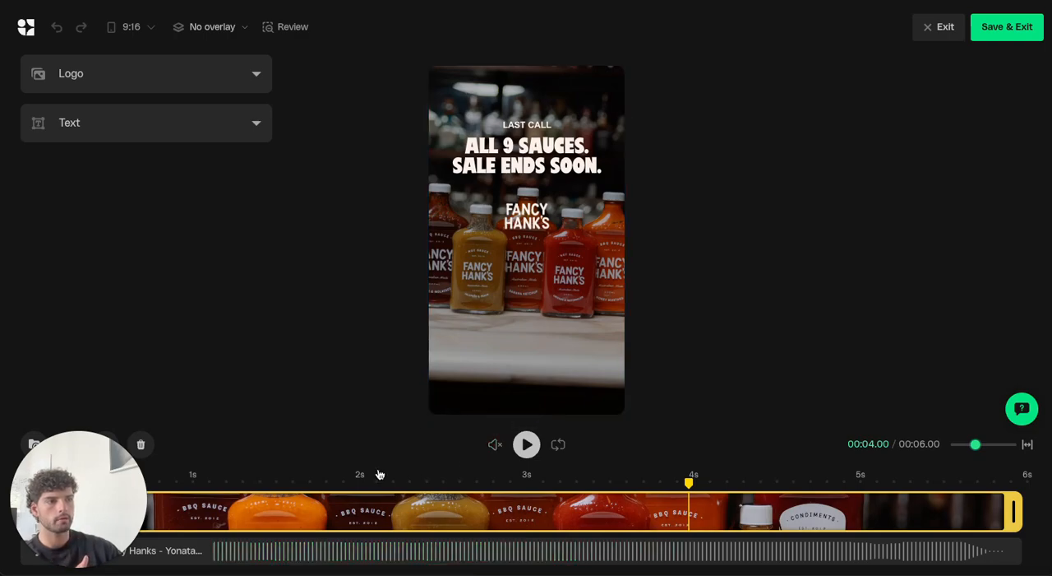
pyautogui.click(252, 481)
pyautogui.click(531, 444)
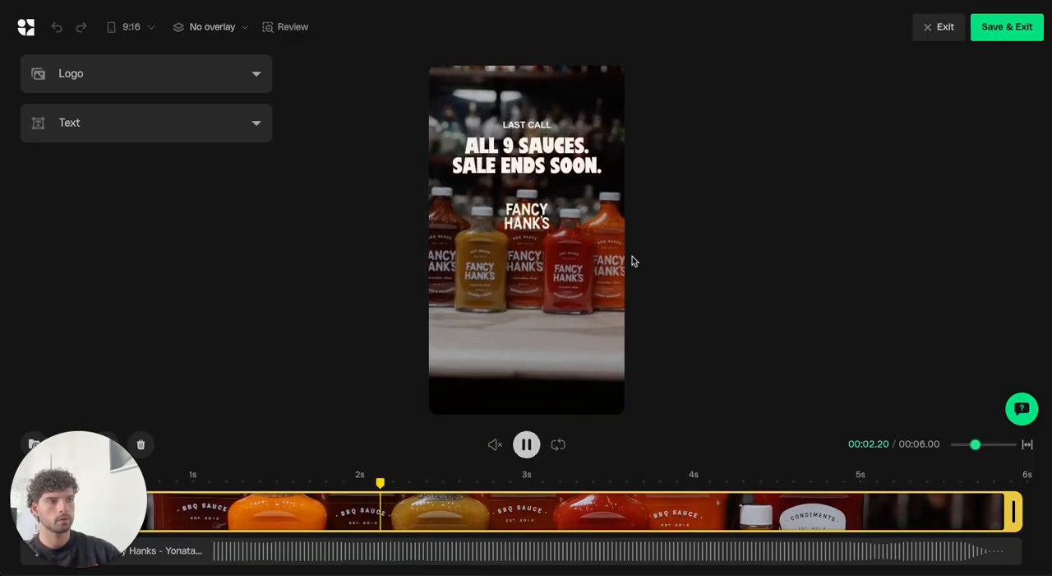
pyautogui.click(527, 448)
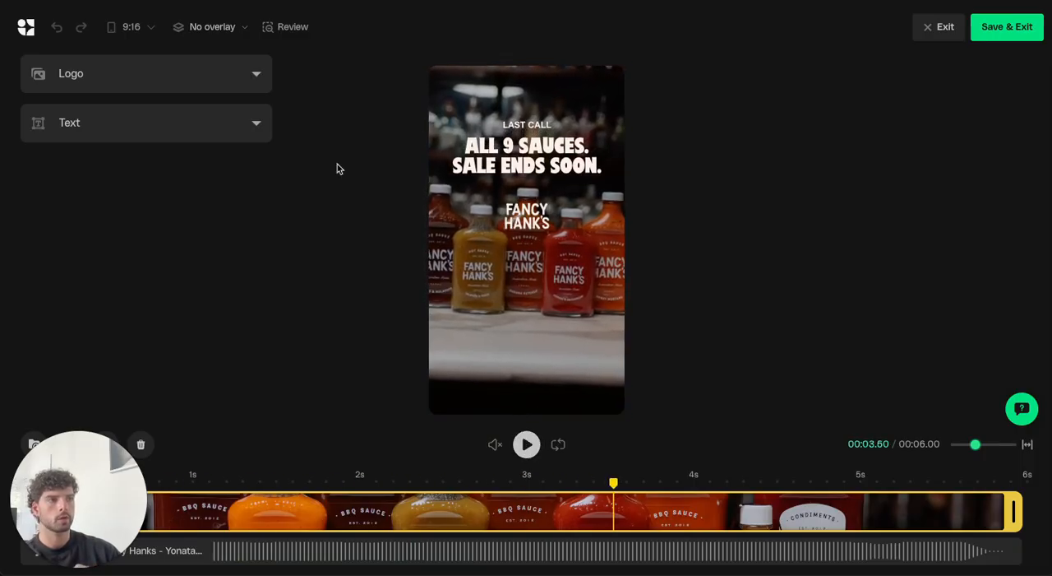
# Change the ad's background from media to the solid orange brand colour.
pyautogui.click(464, 96)
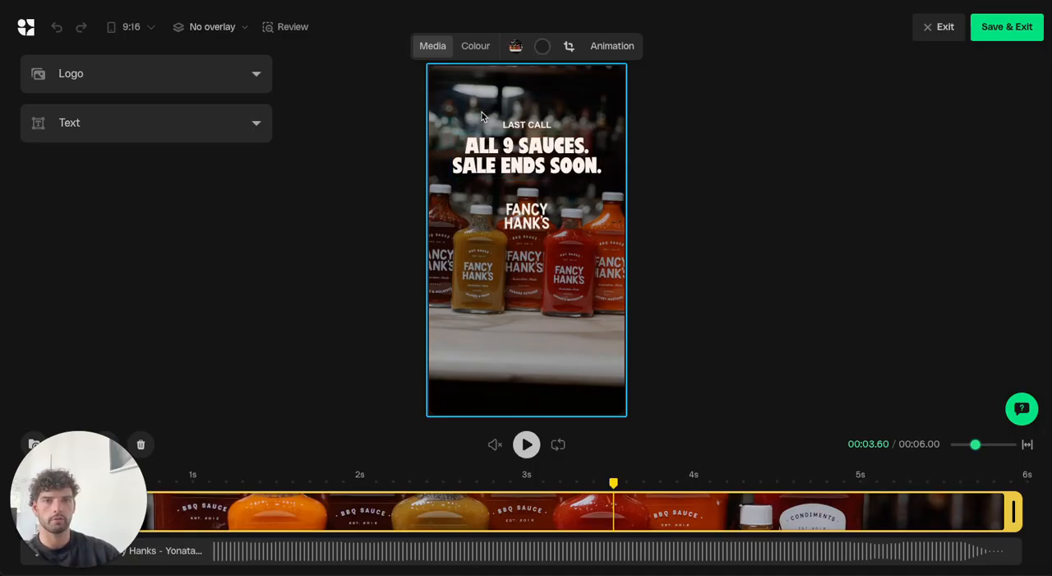
pyautogui.click(475, 48)
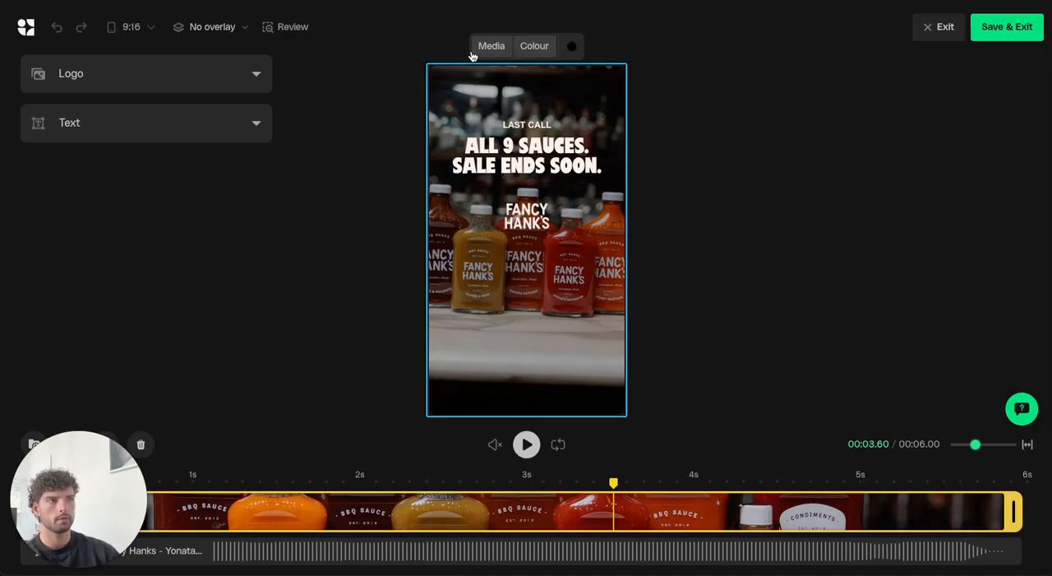
pyautogui.click(572, 47)
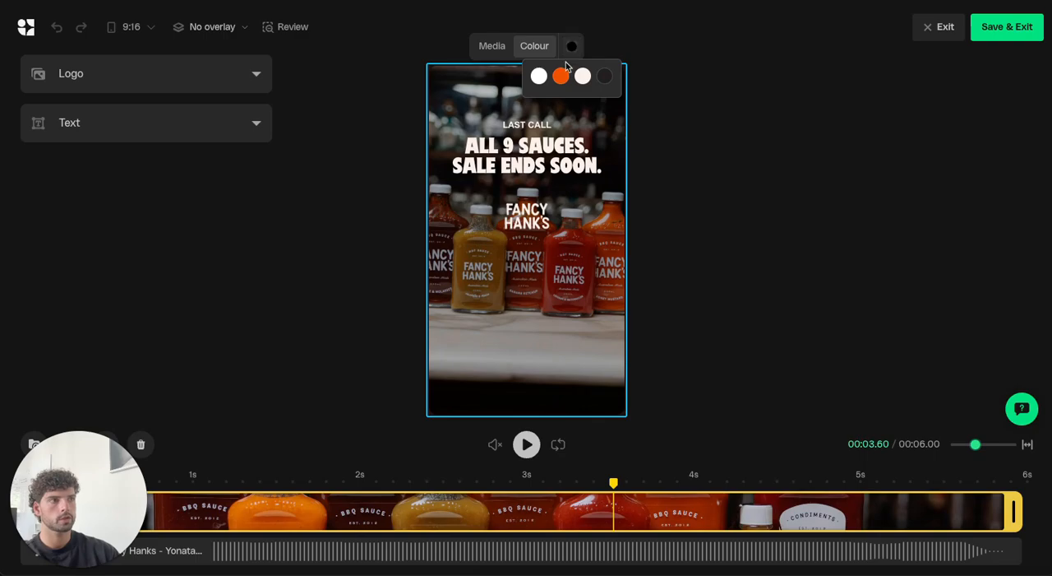
pyautogui.click(561, 76)
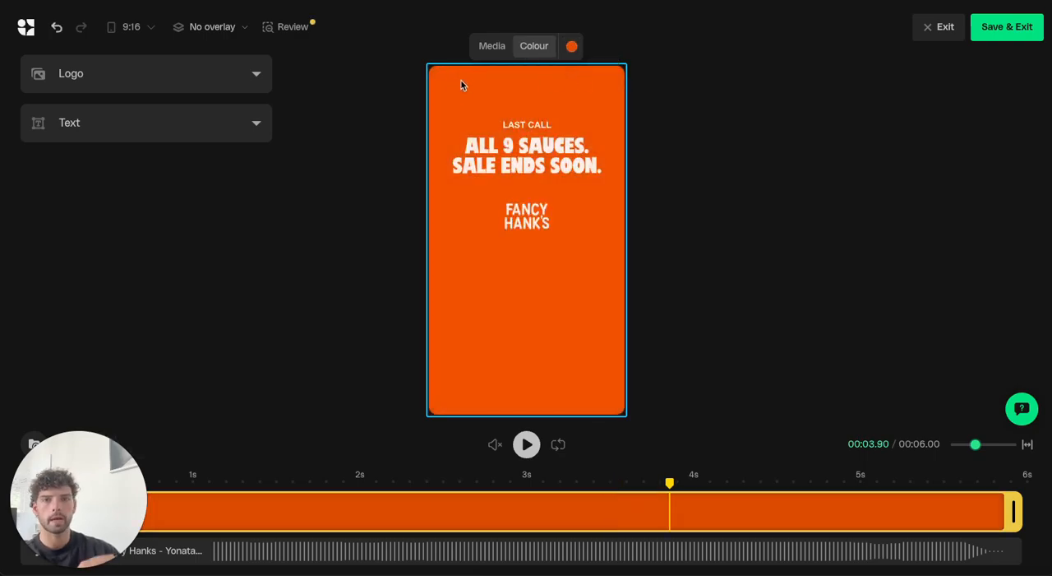
# Set the background to the portrait photo of grilled meat strips from the Chicken Salt Mayo album.
pyautogui.click(492, 47)
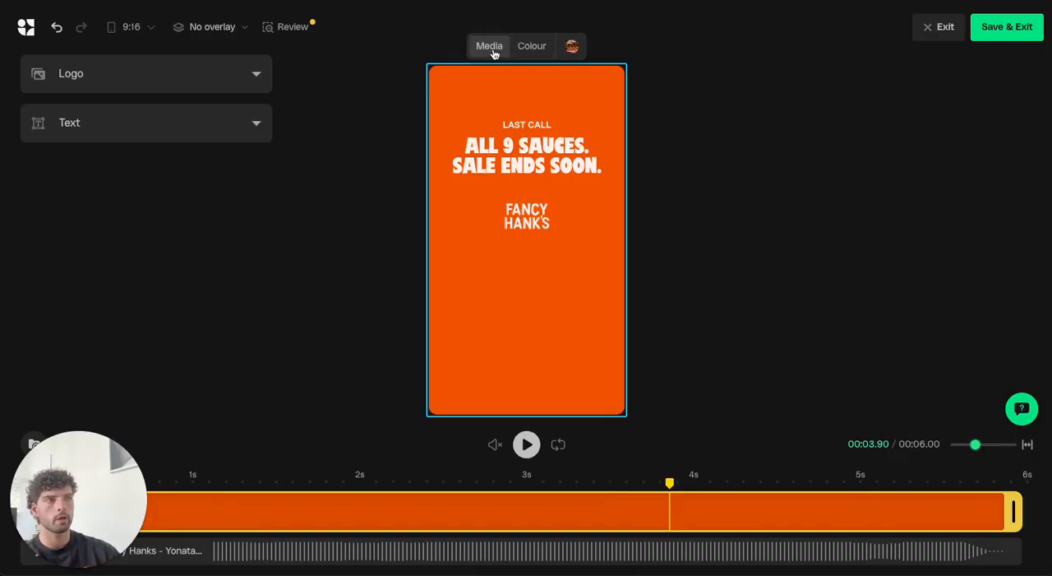
pyautogui.click(567, 50)
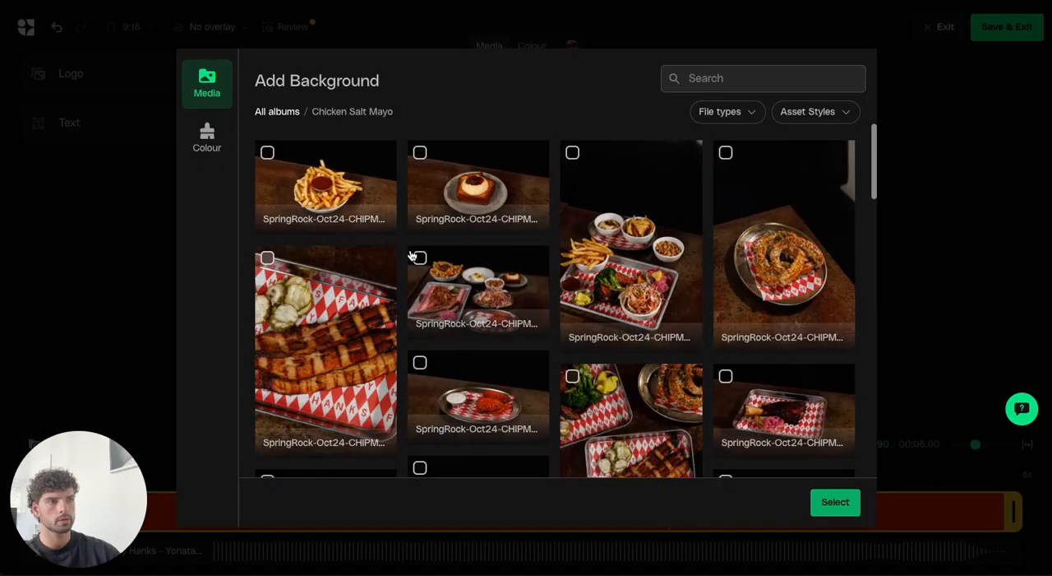
pyautogui.click(326, 311)
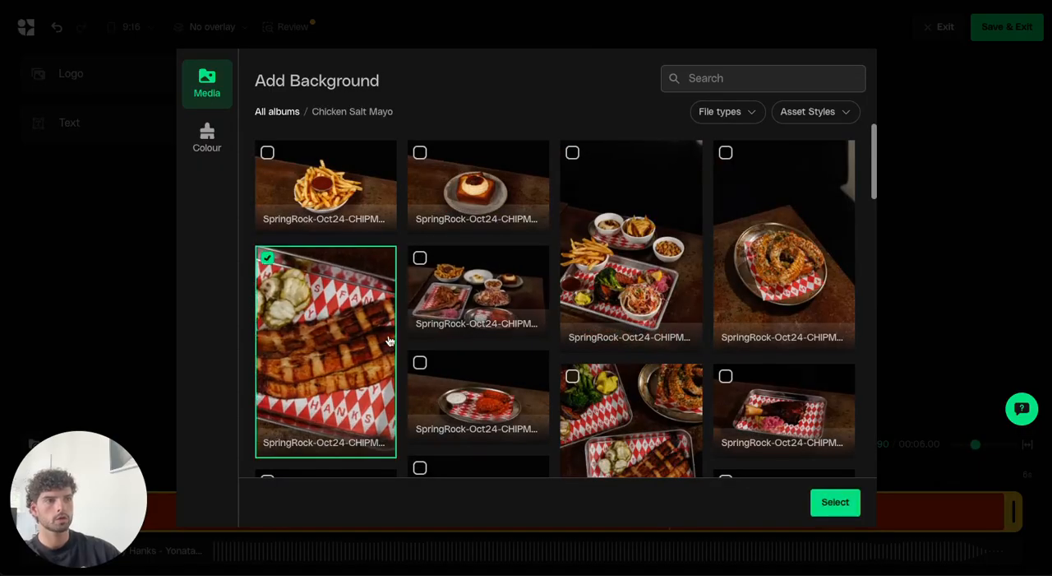
pyautogui.click(834, 501)
# Remove the dark underlay from the background photo, and apply it again.
pyautogui.click(482, 111)
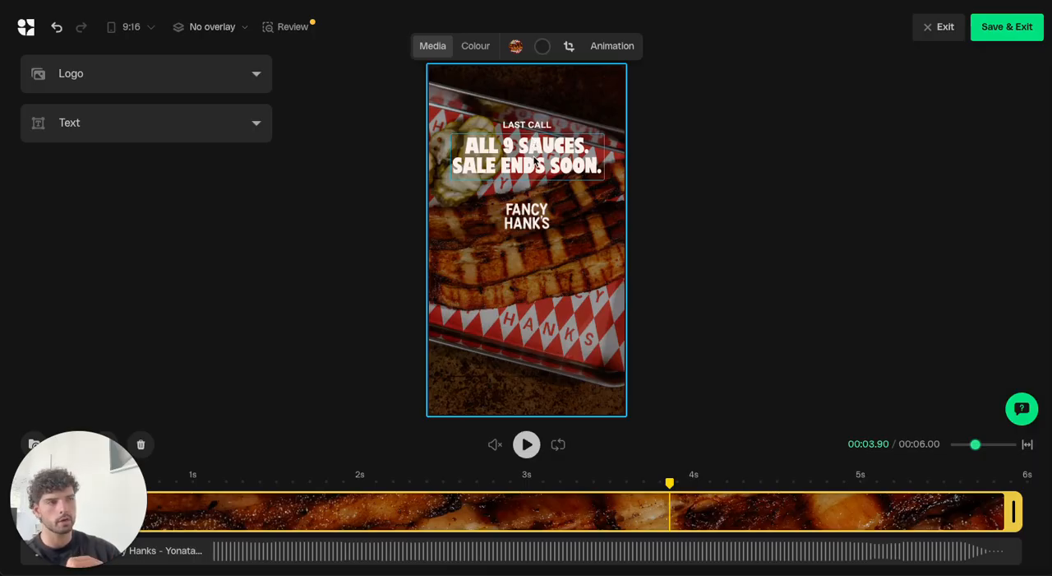
pyautogui.click(543, 51)
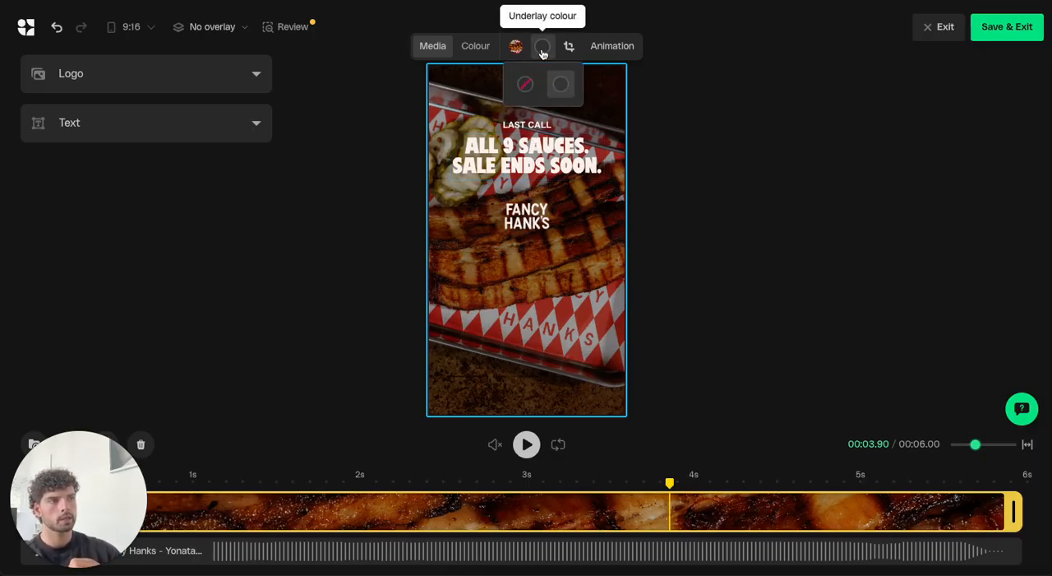
pyautogui.click(525, 86)
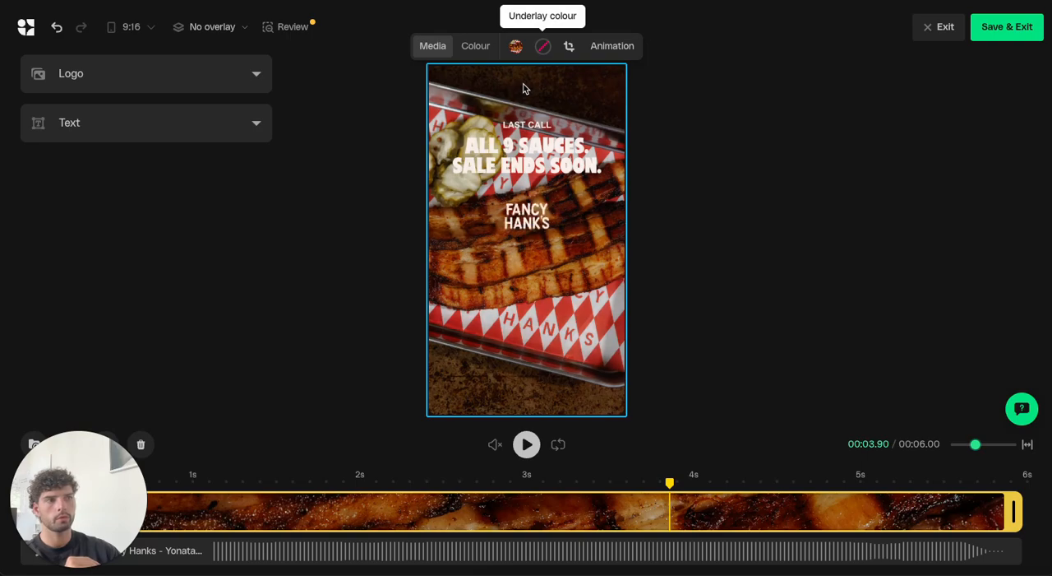
pyautogui.click(543, 49)
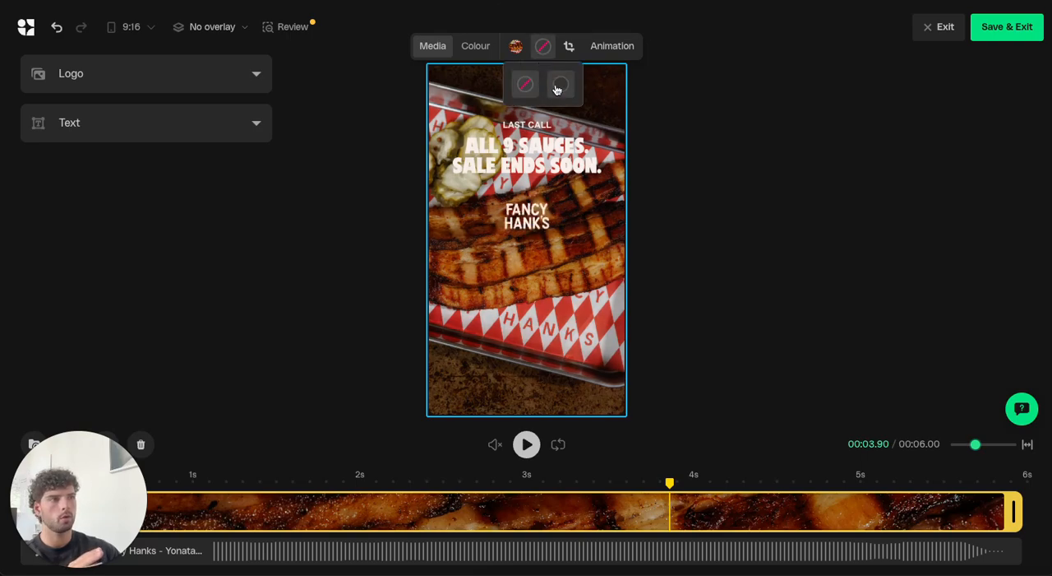
pyautogui.click(560, 88)
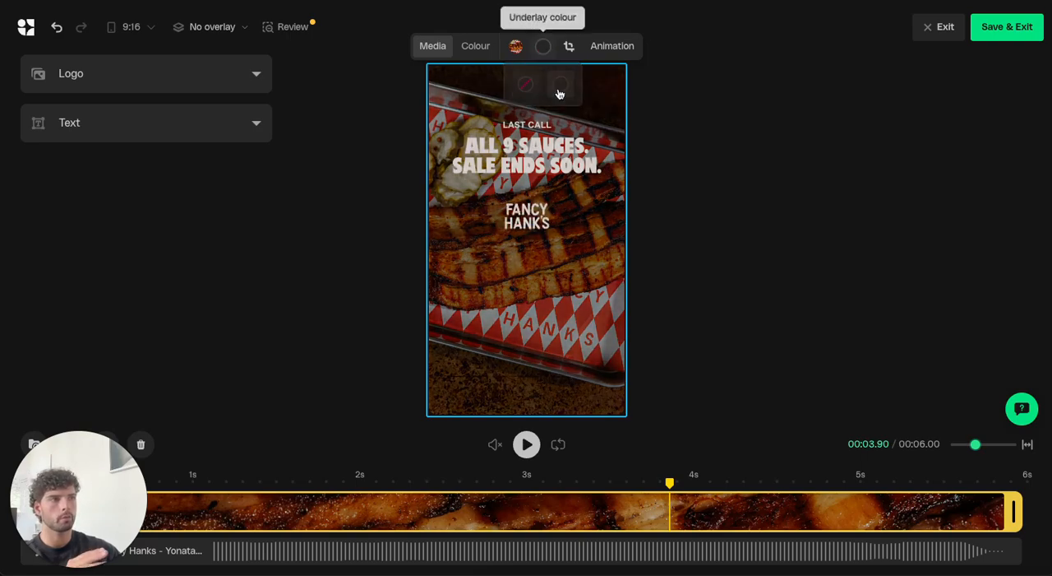
# Crop the background photo tighter, framing the grilled meat in its right half with red checkered paper above and below.
pyautogui.click(569, 47)
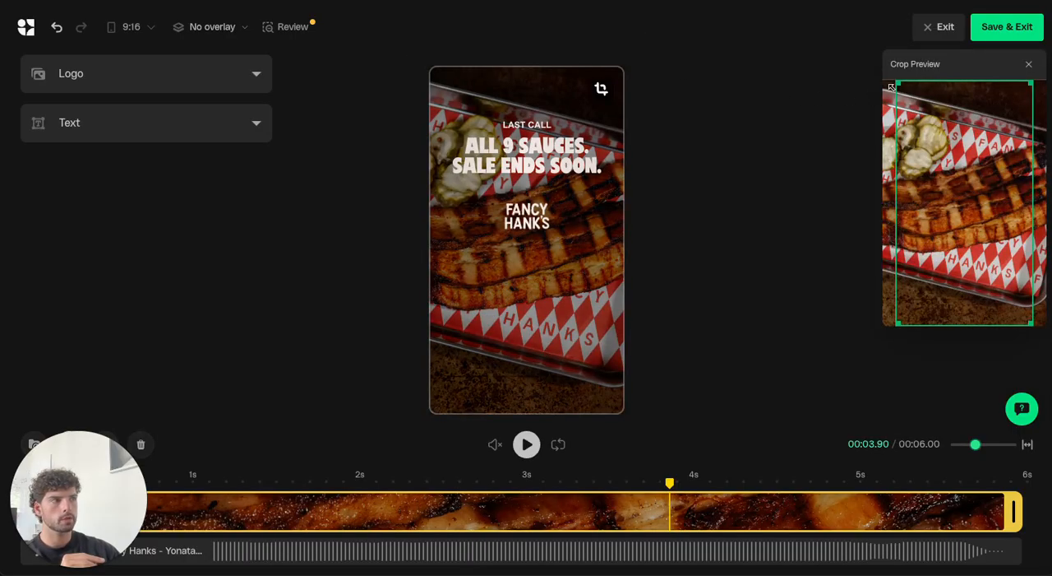
pyautogui.moveTo(890, 88); pyautogui.dragTo(954, 159)
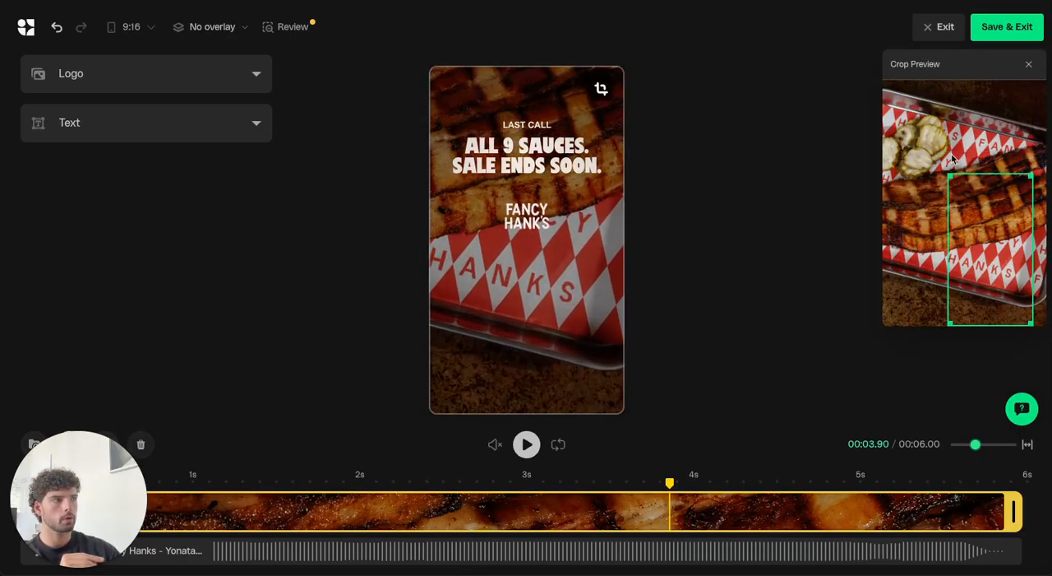
pyautogui.moveTo(987, 204); pyautogui.dragTo(984, 137)
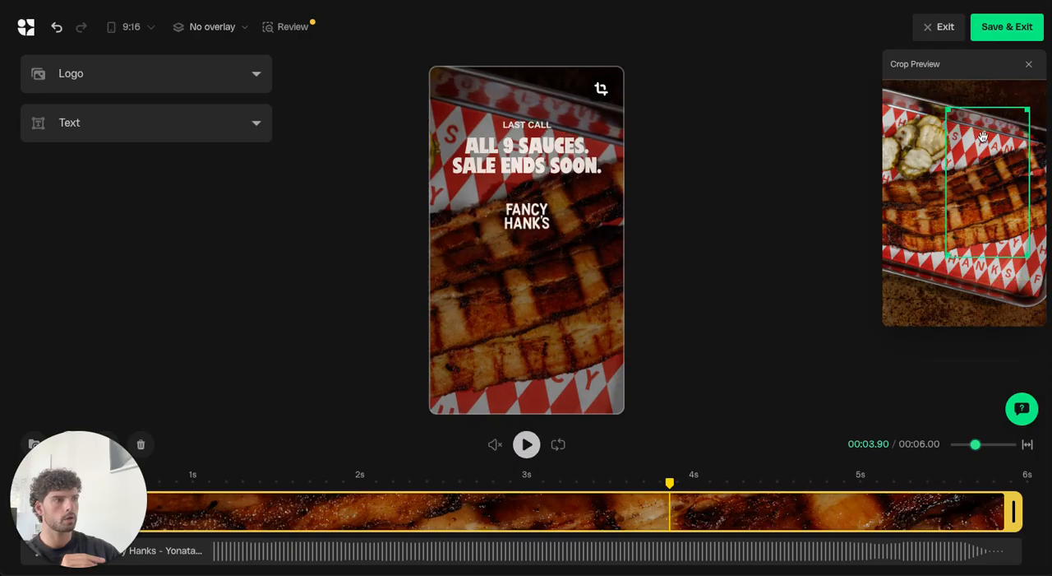
pyautogui.click(1032, 65)
# View the background's animation options and preview the ad with No Animation.
pyautogui.click(559, 80)
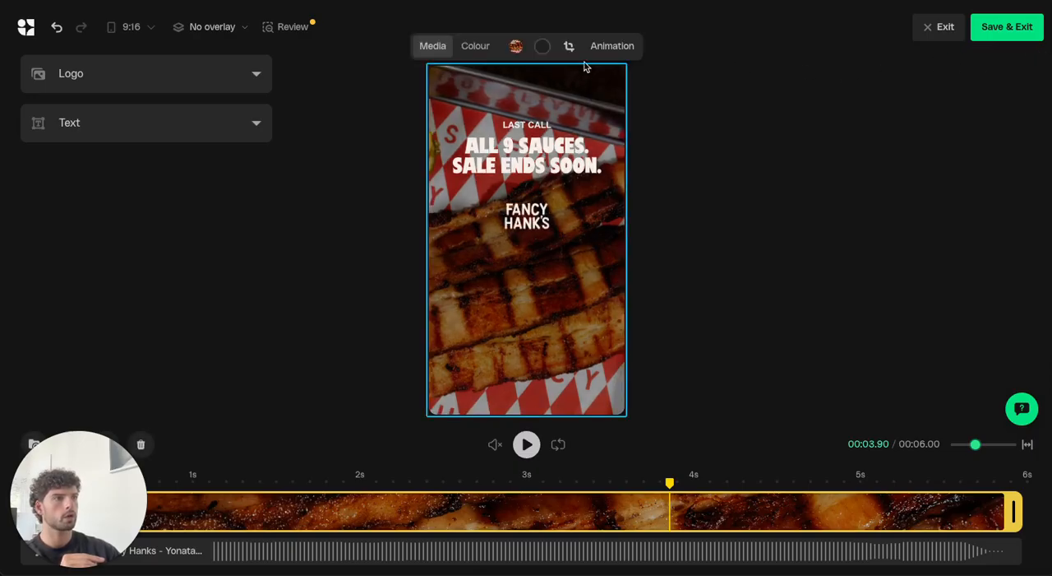
pyautogui.click(608, 46)
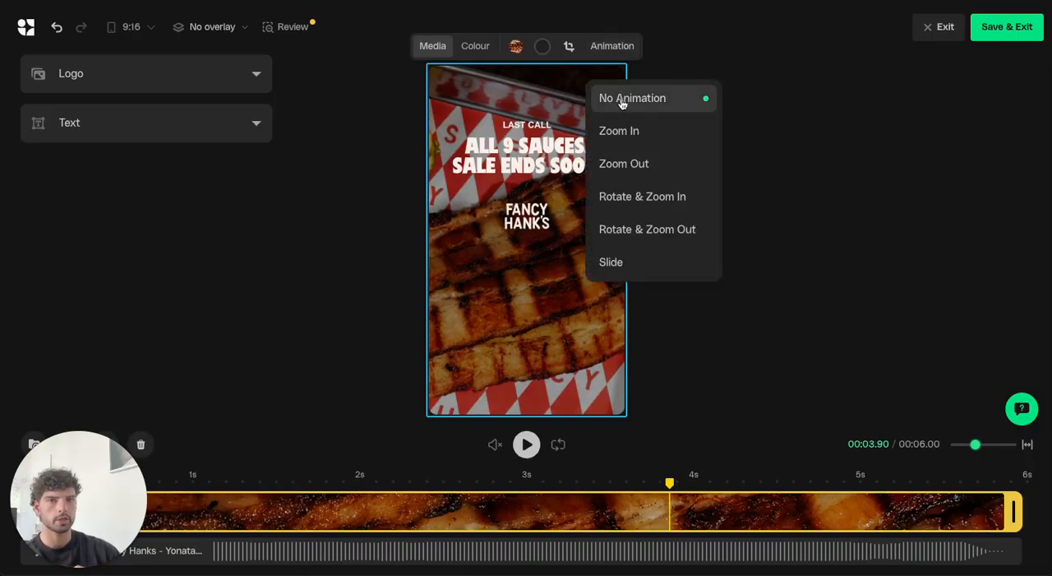
pyautogui.click(311, 479)
pyautogui.click(520, 444)
pyautogui.click(520, 445)
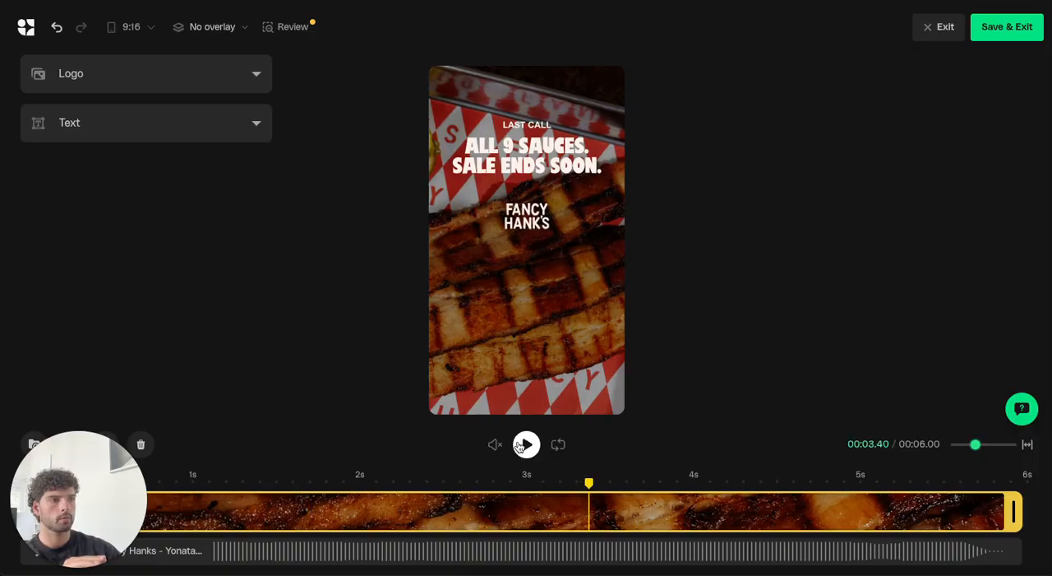
# Apply the Zoom In animation to the background photo and preview the playback from about 1.8 seconds.
pyautogui.click(521, 316)
pyautogui.click(622, 45)
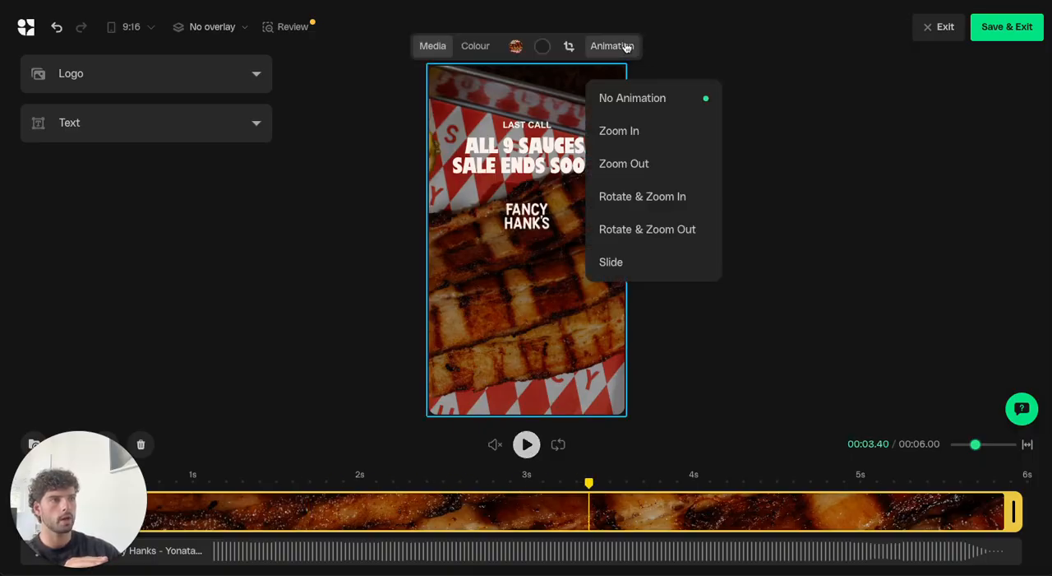
pyautogui.click(627, 146)
pyautogui.click(323, 474)
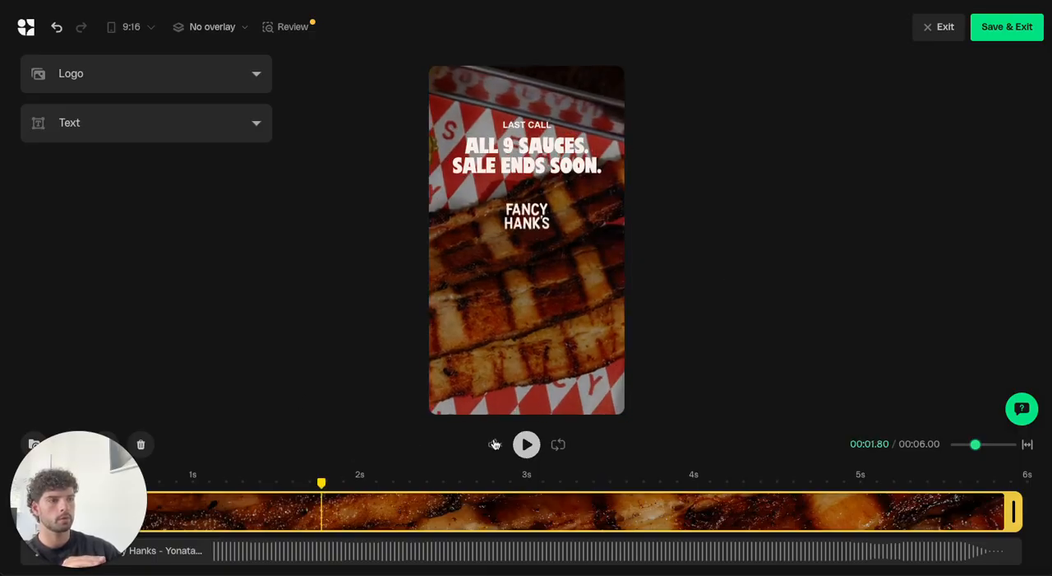
pyautogui.click(527, 444)
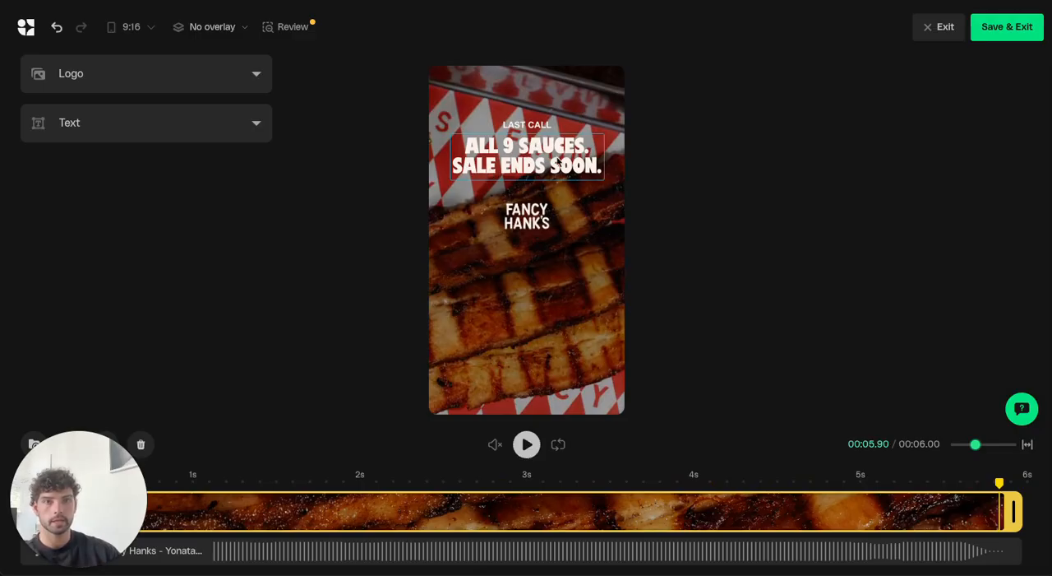
# Open the "All 9 sauces. Sale ends soon." heading for text editing and look through its available fonts.
pyautogui.click(536, 165)
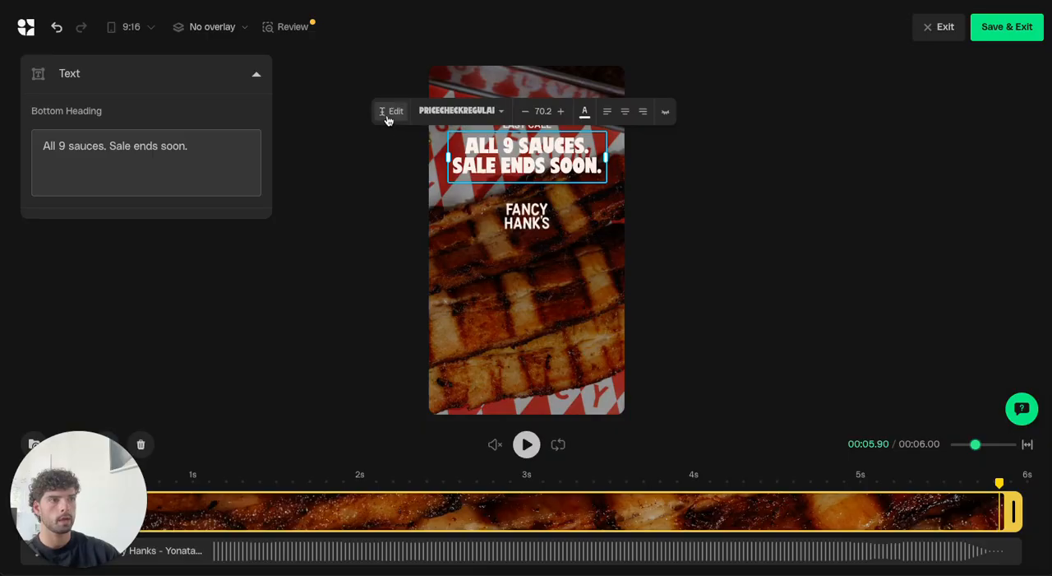
pyautogui.doubleClick(527, 165)
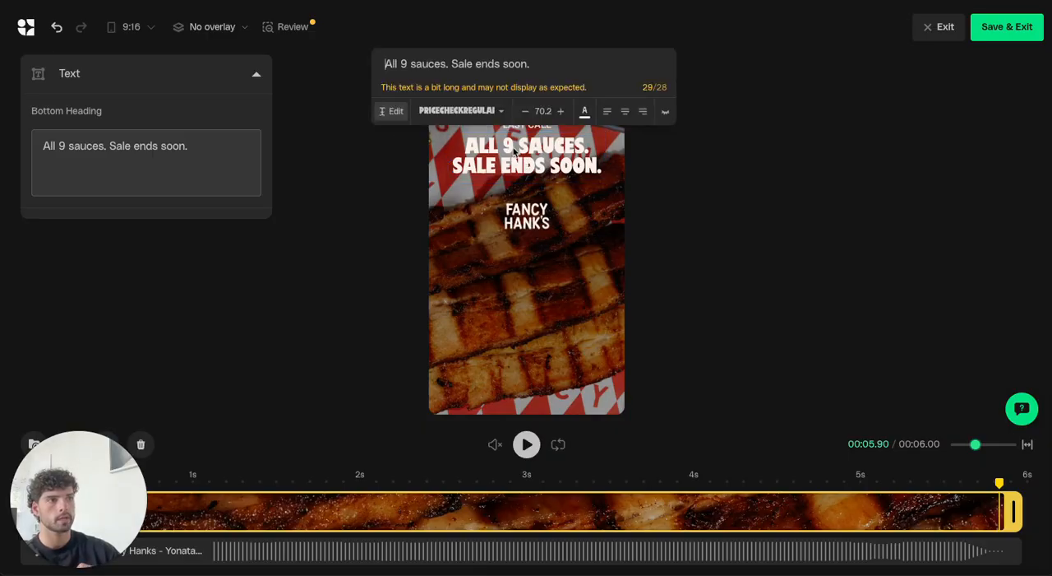
pyautogui.moveTo(530, 65); pyautogui.dragTo(378, 63)
pyautogui.click(423, 63)
pyautogui.click(481, 111)
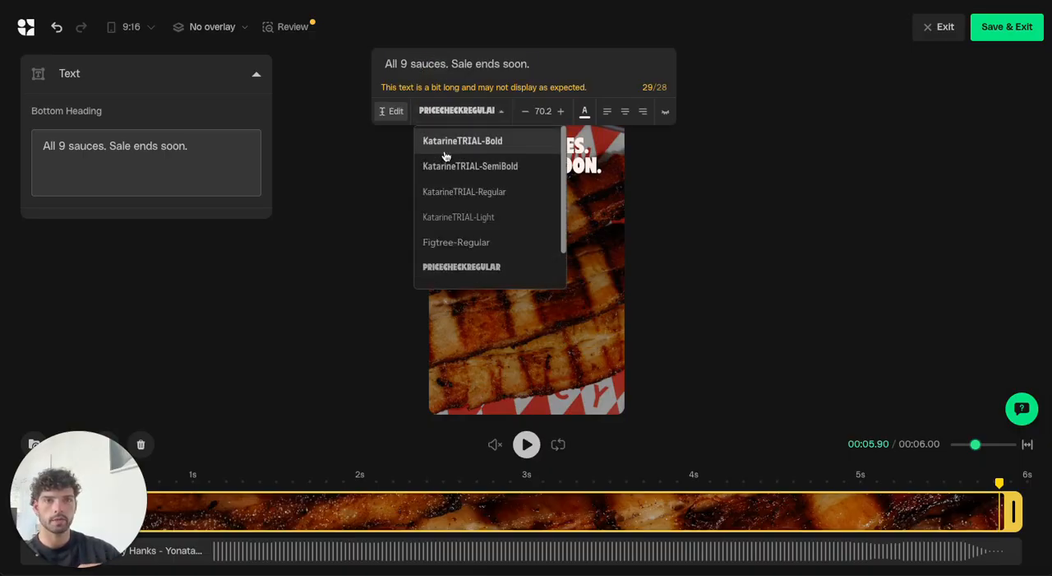
pyautogui.click(473, 113)
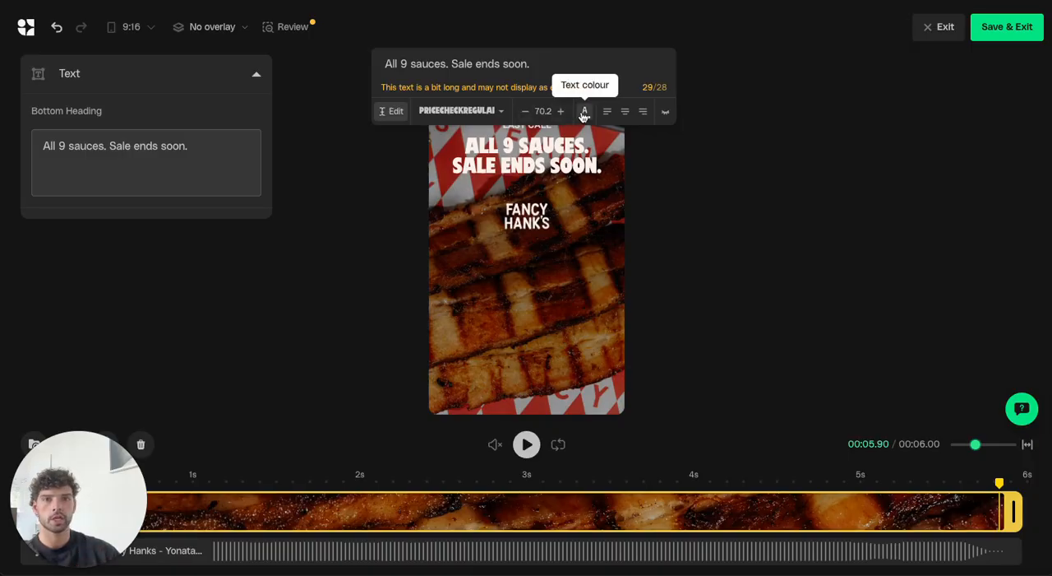
# Hide the "All 9 sauces. Sale ends soon." heading and show it again.
pyautogui.click(663, 115)
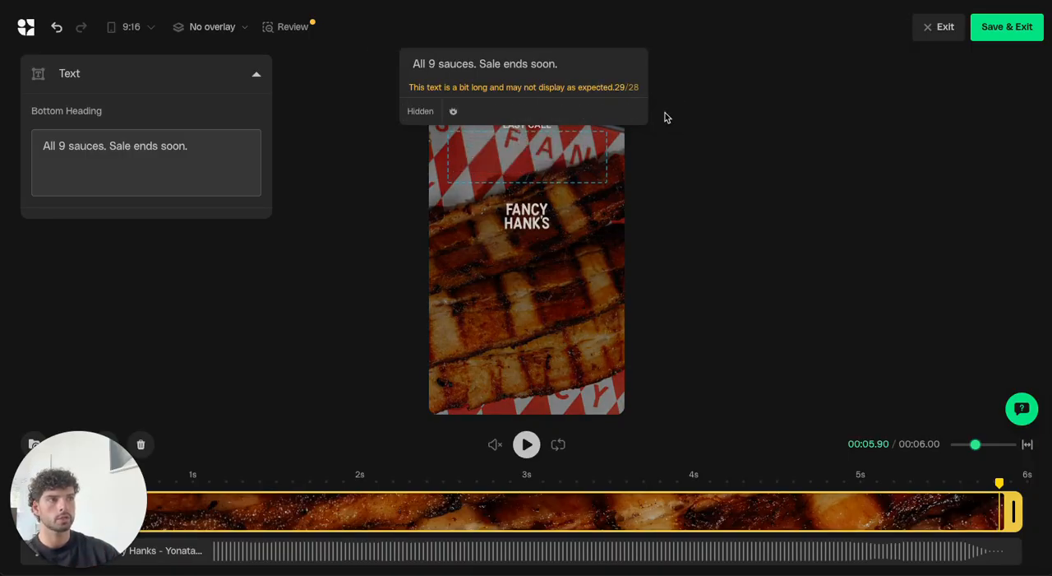
pyautogui.click(451, 112)
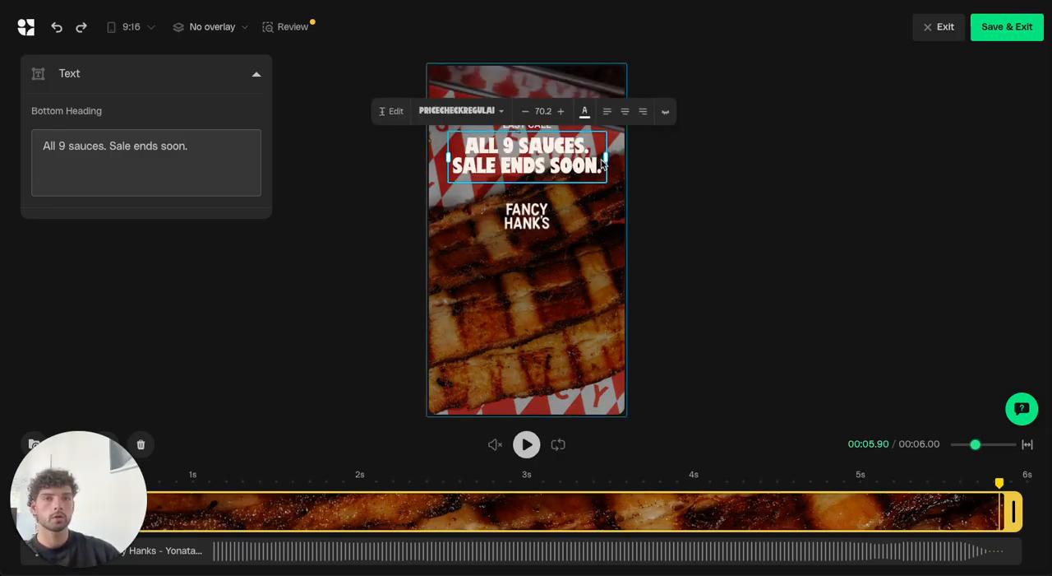
# Widen the heading's text box so its first line reads "All 9 sauces. Sale", placing it slightly lower above the logo.
pyautogui.moveTo(609, 162); pyautogui.dragTo(567, 165)
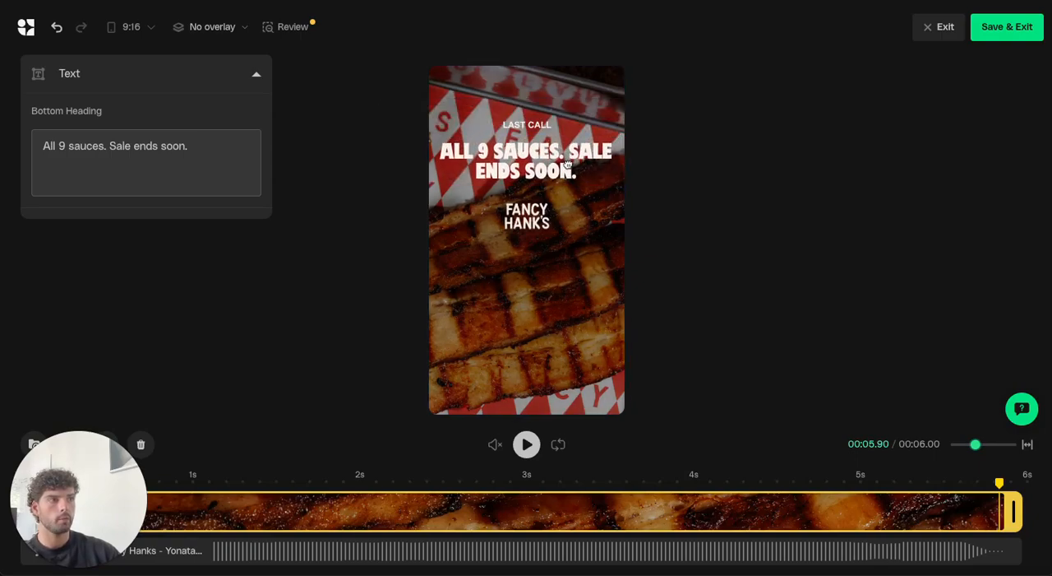
pyautogui.click(595, 201)
pyautogui.click(552, 172)
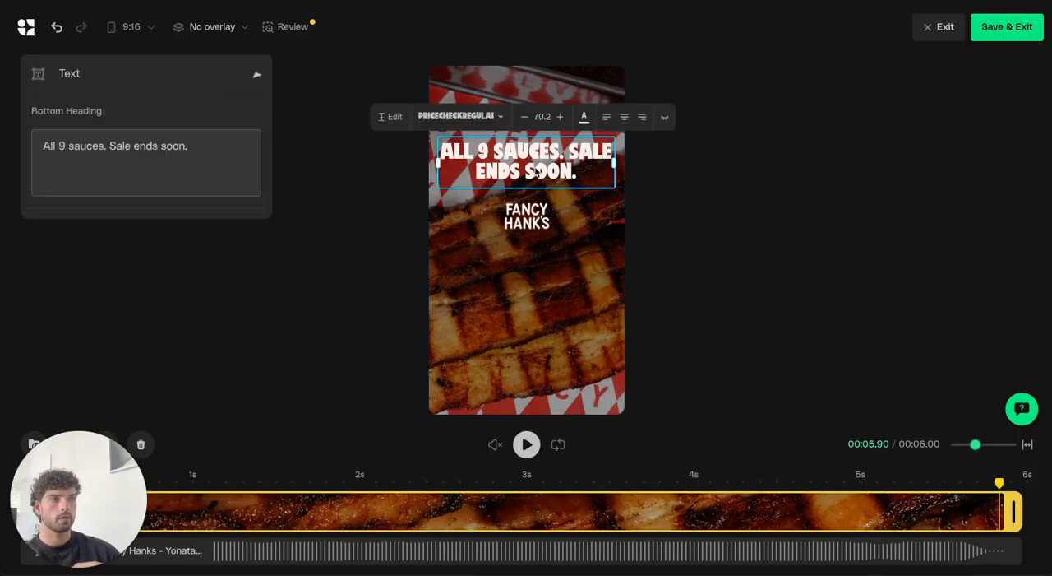
# Look through the logo variants, then enlarge the Fancy Hank's logo to 128% and move it near the ad's lower edge.
pyautogui.click(531, 220)
pyautogui.scroll(-2, 138, 284)
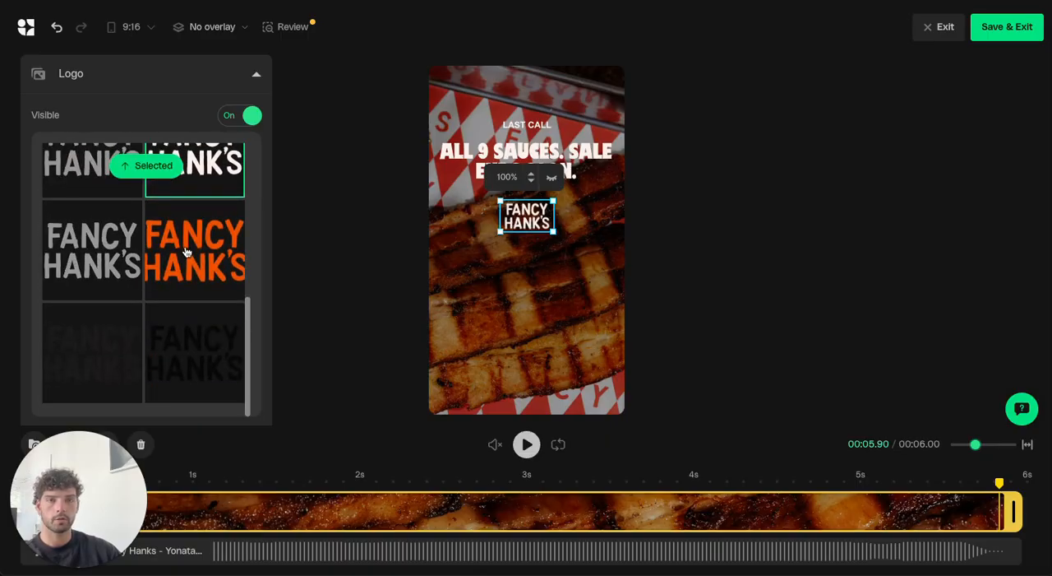
pyautogui.scroll(3, 185, 250)
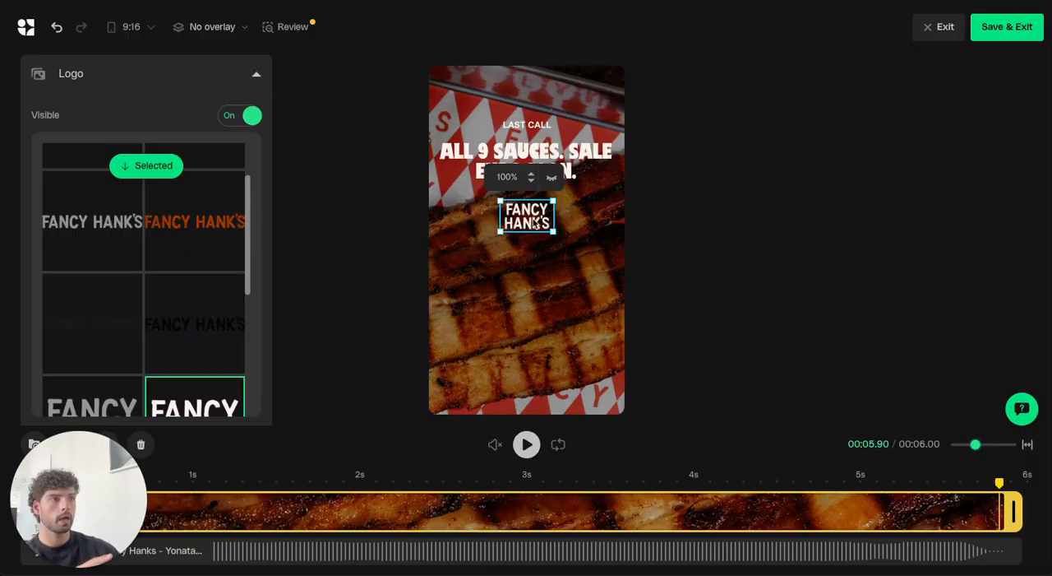
pyautogui.moveTo(553, 232); pyautogui.dragTo(594, 262)
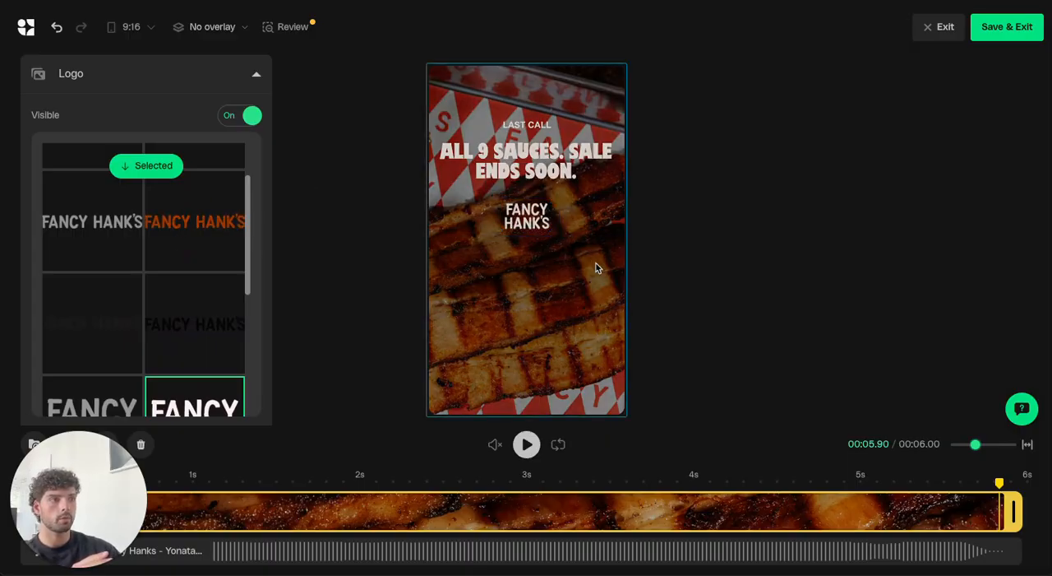
pyautogui.moveTo(543, 216); pyautogui.dragTo(545, 350)
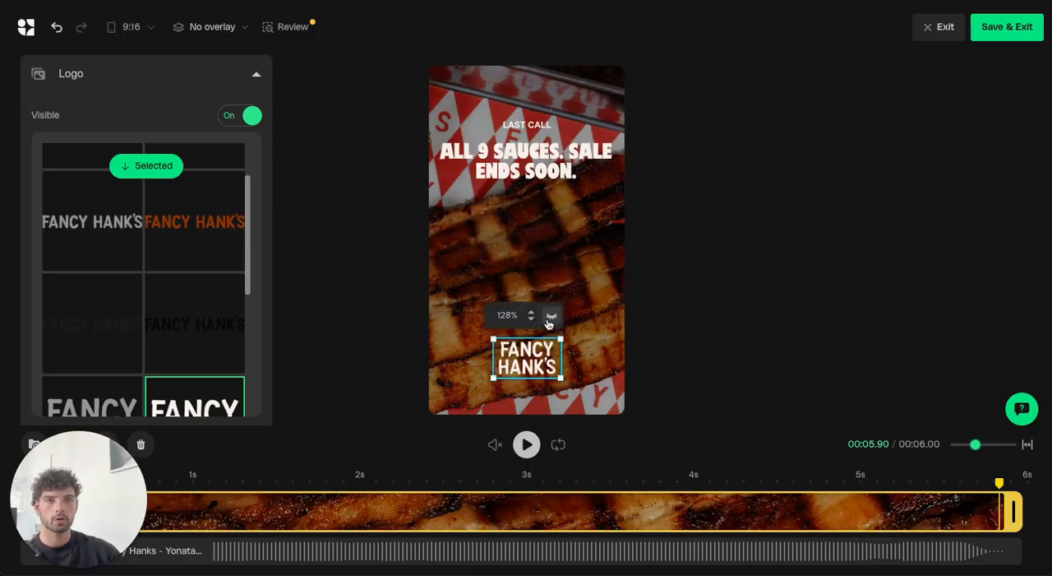
# Hide the Fancy Hank's logo, show it again and deselect it.
pyautogui.click(549, 324)
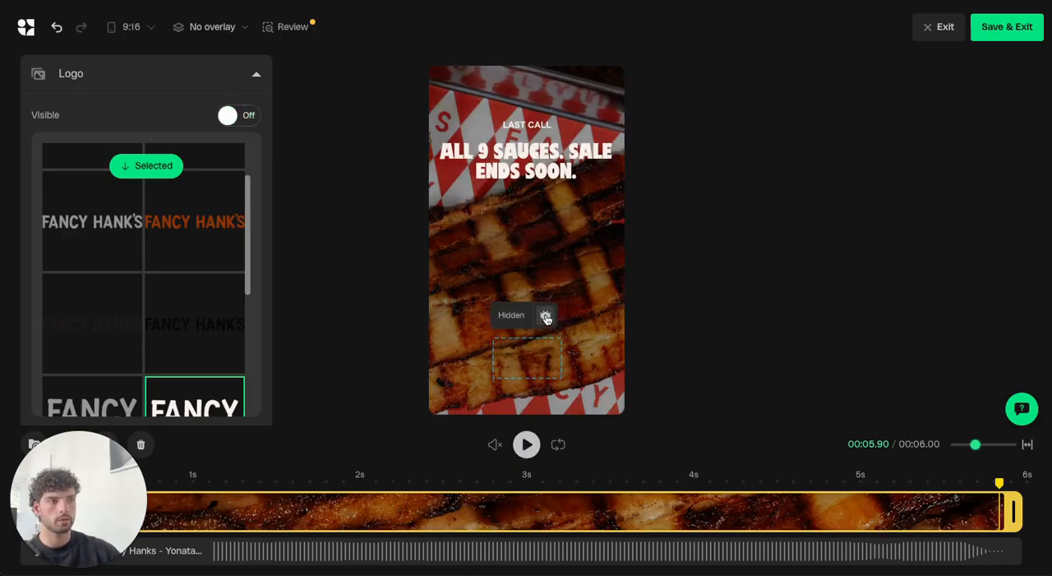
pyautogui.click(548, 321)
pyautogui.click(313, 123)
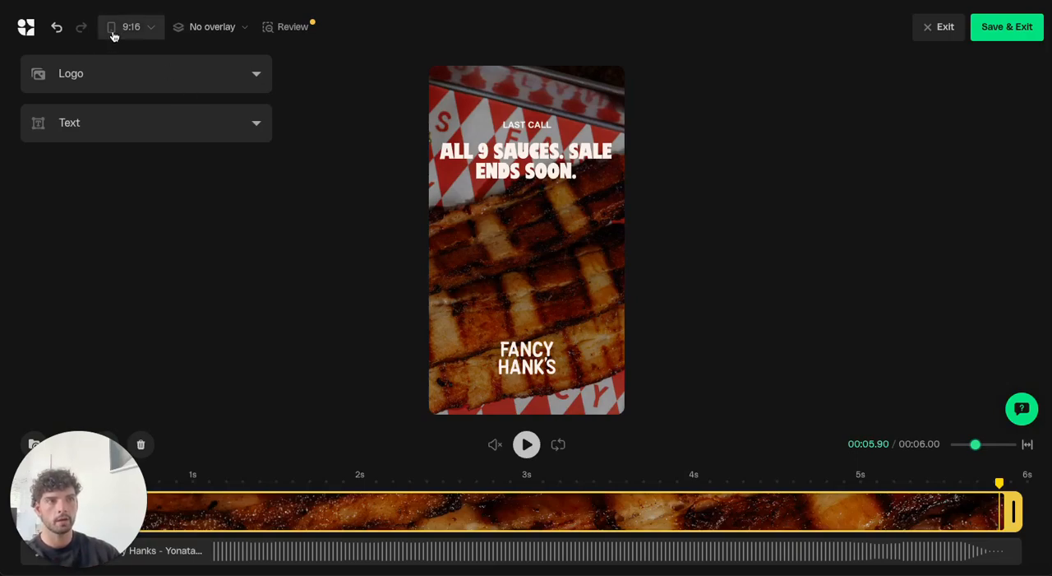
# Switch the ad to the 1:1 format and move its logo down near the lower edge.
pyautogui.click(139, 32)
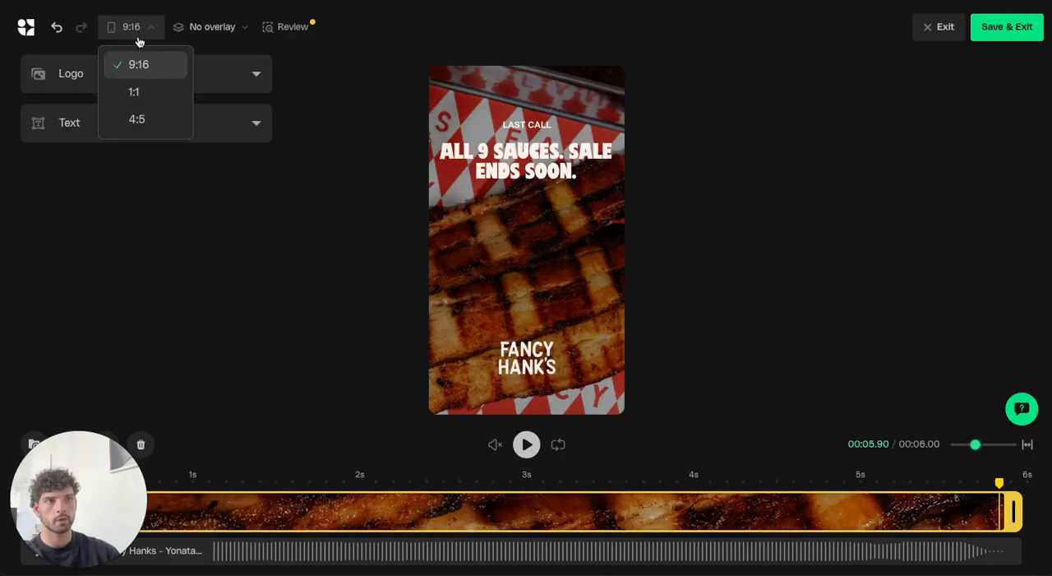
pyautogui.click(134, 91)
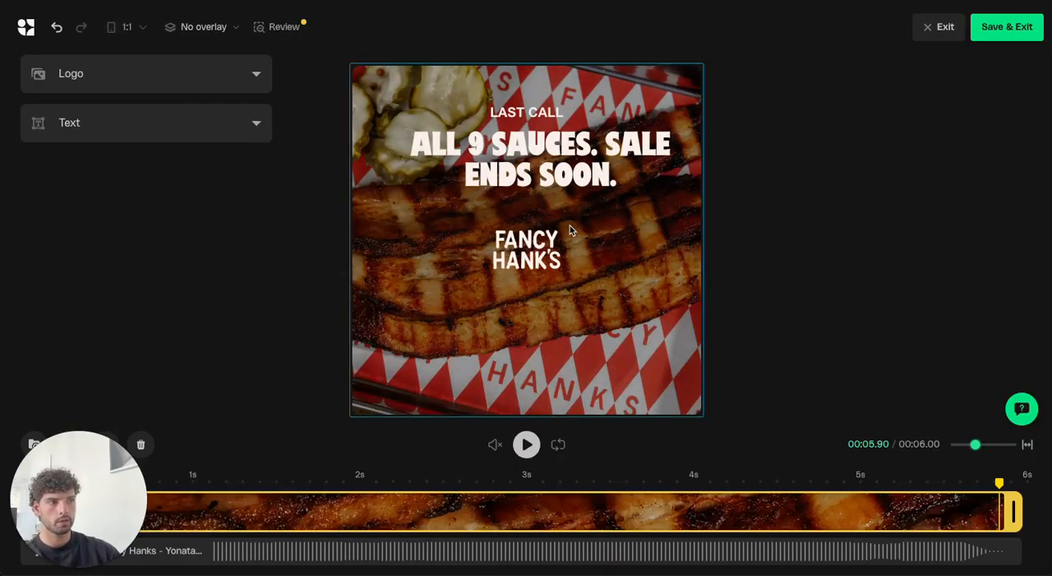
pyautogui.click(531, 249)
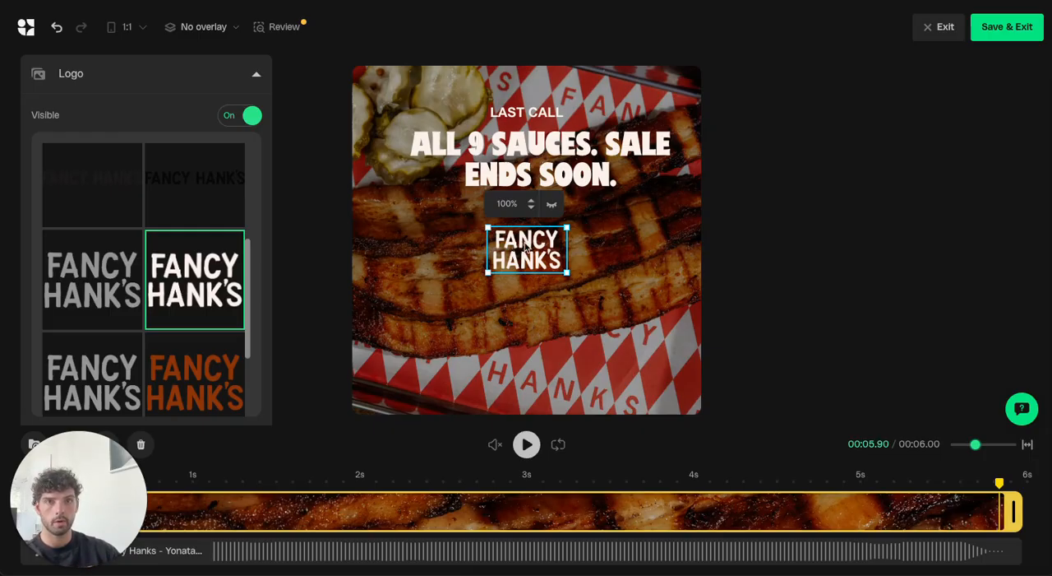
pyautogui.moveTo(526, 238); pyautogui.dragTo(529, 354)
# Check the ad's layout in the 4:5 format and return to the 9:16 format.
pyautogui.click(130, 27)
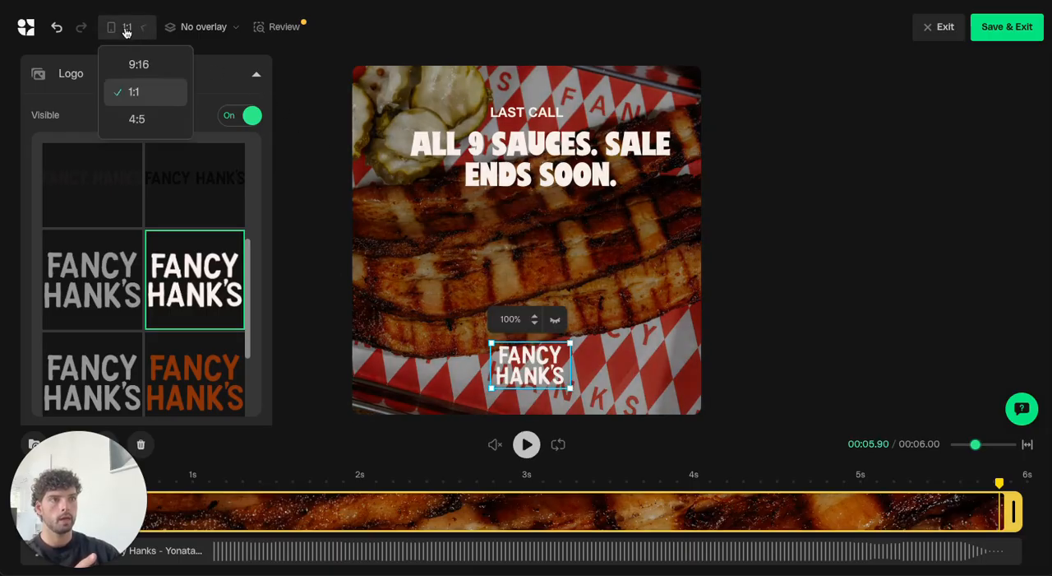
pyautogui.click(146, 117)
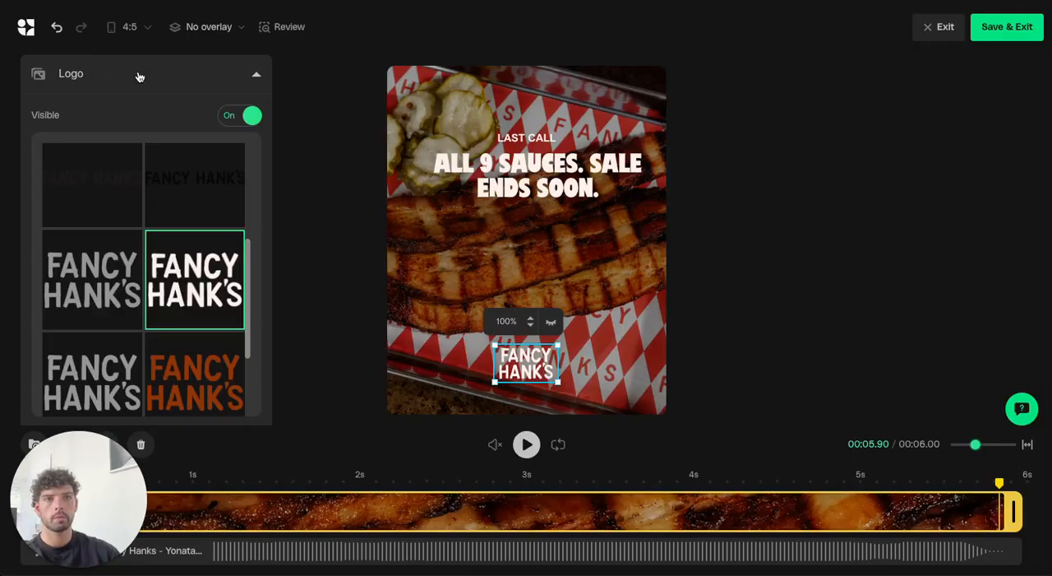
pyautogui.click(139, 29)
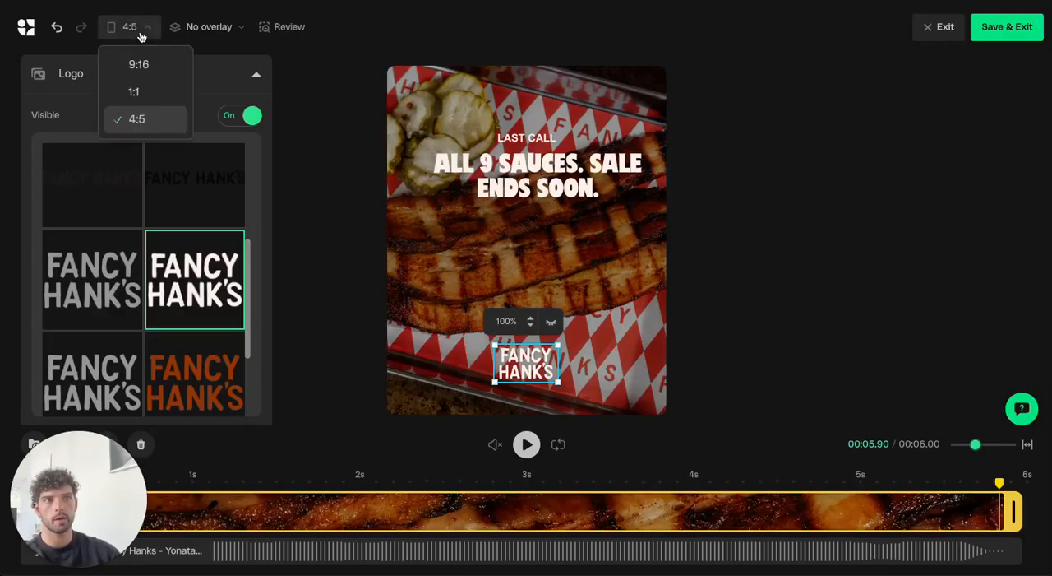
pyautogui.click(140, 65)
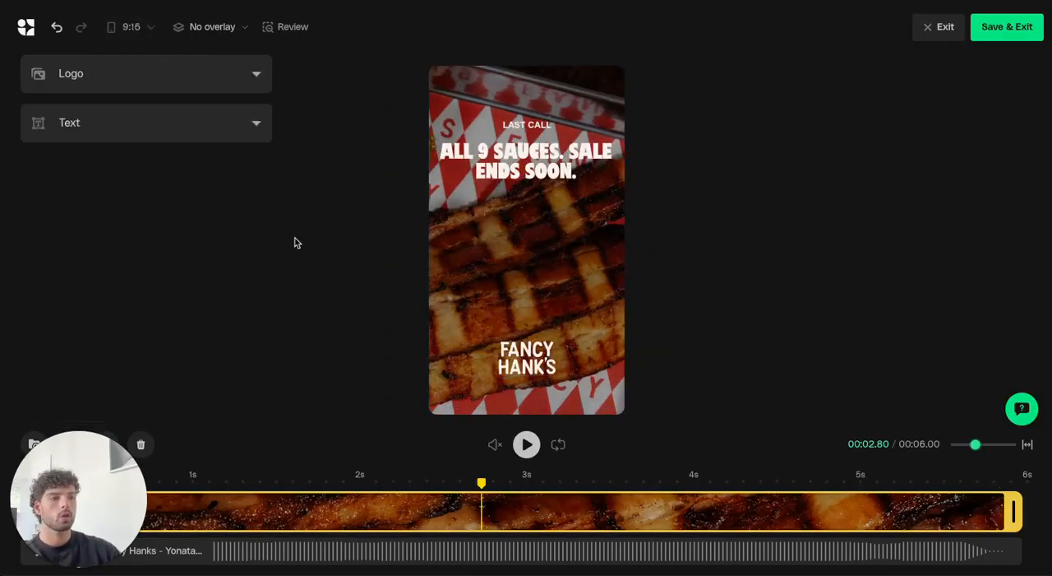
# Turn on the Story social overlay, check the layout against the safe zone, and hide the safe zone again.
pyautogui.click(230, 28)
pyautogui.click(229, 146)
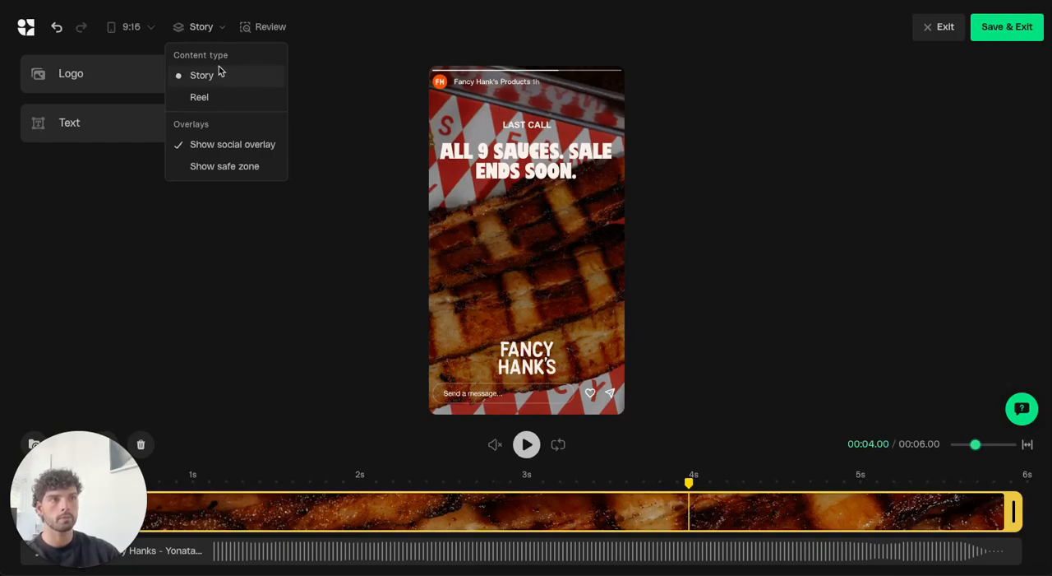
pyautogui.click(242, 166)
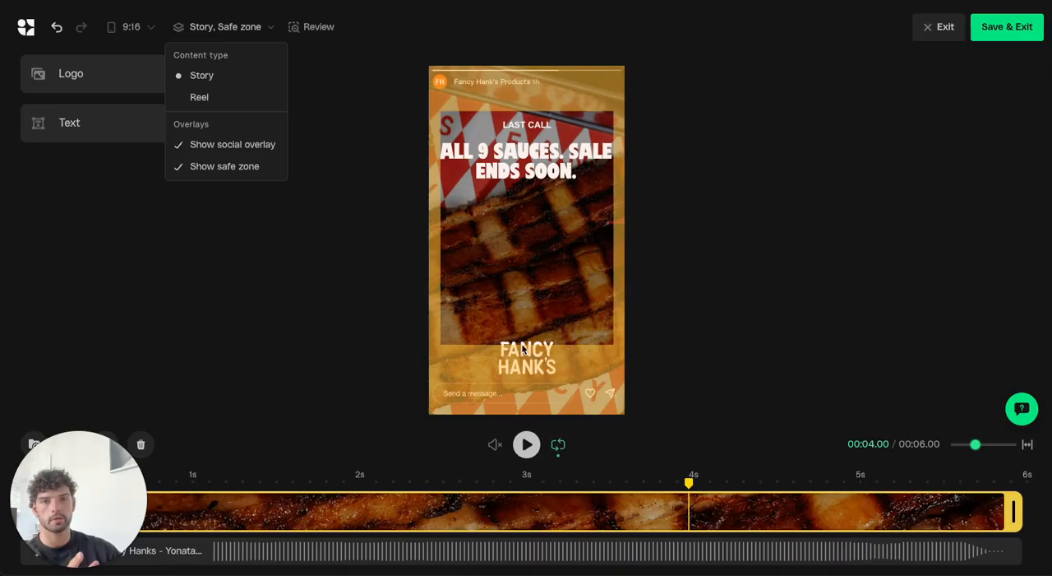
pyautogui.click(222, 23)
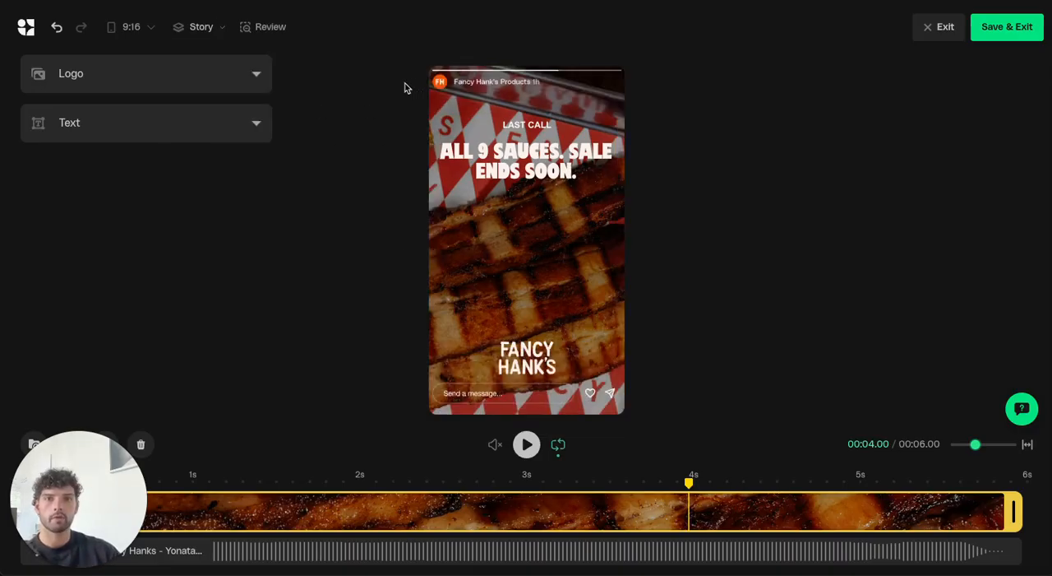
# Review the 1:1, 9:16 and 4:5 versions of the ad side by side and leave review mode.
pyautogui.click(265, 28)
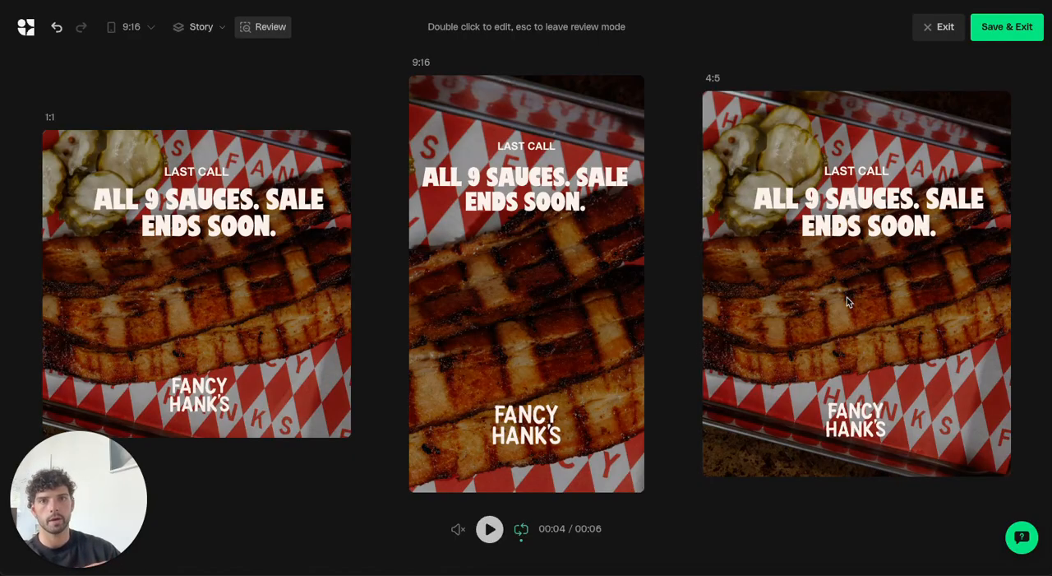
pyautogui.press('Escape')
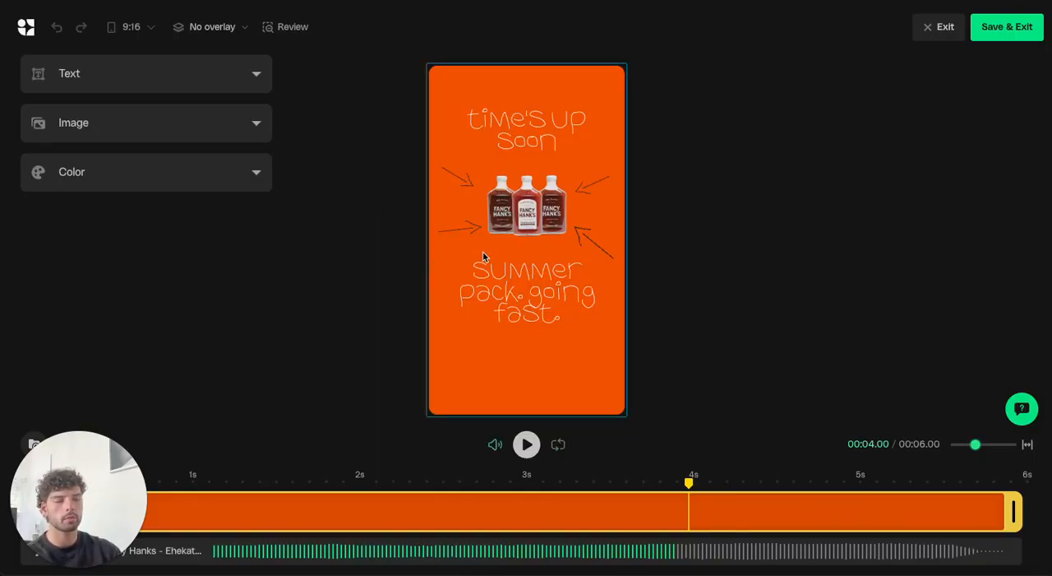
# In the orange summer pack ad, open the "time's up soon" heading for text editing, select its text and leave it unedited.
pyautogui.click(522, 80)
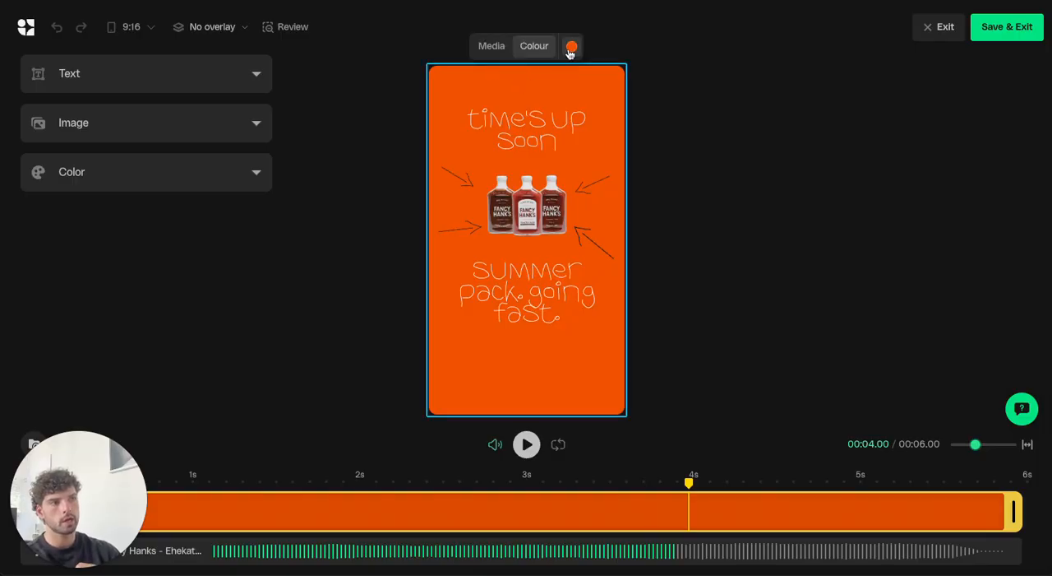
pyautogui.click(527, 141)
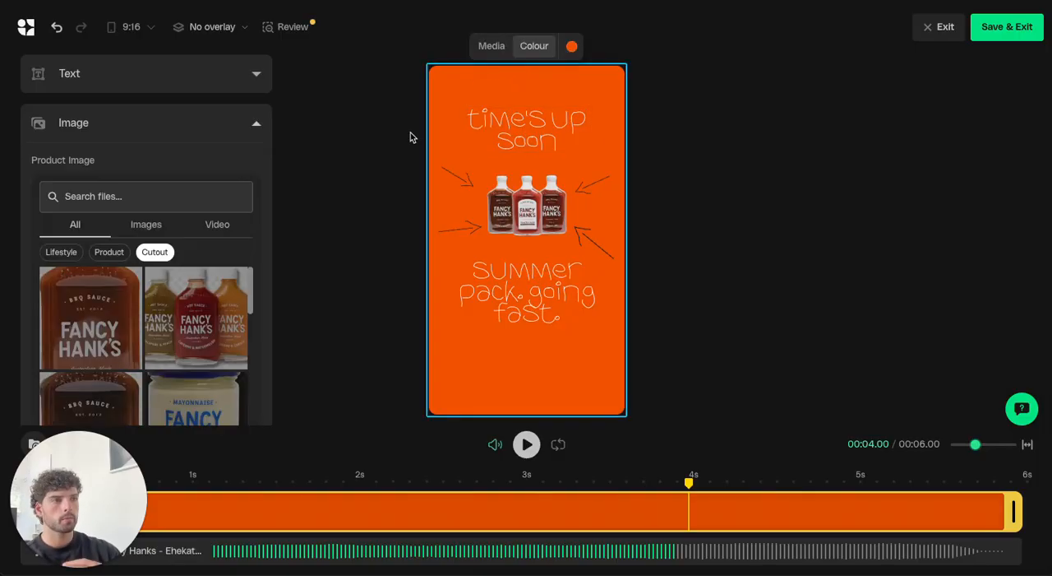
pyautogui.click(543, 130)
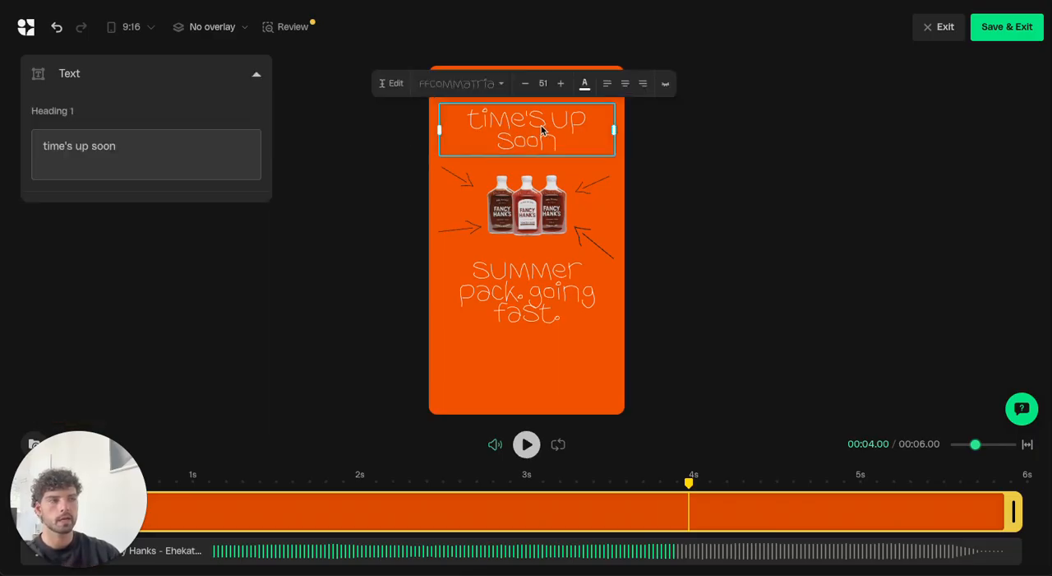
pyautogui.doubleClick(535, 128)
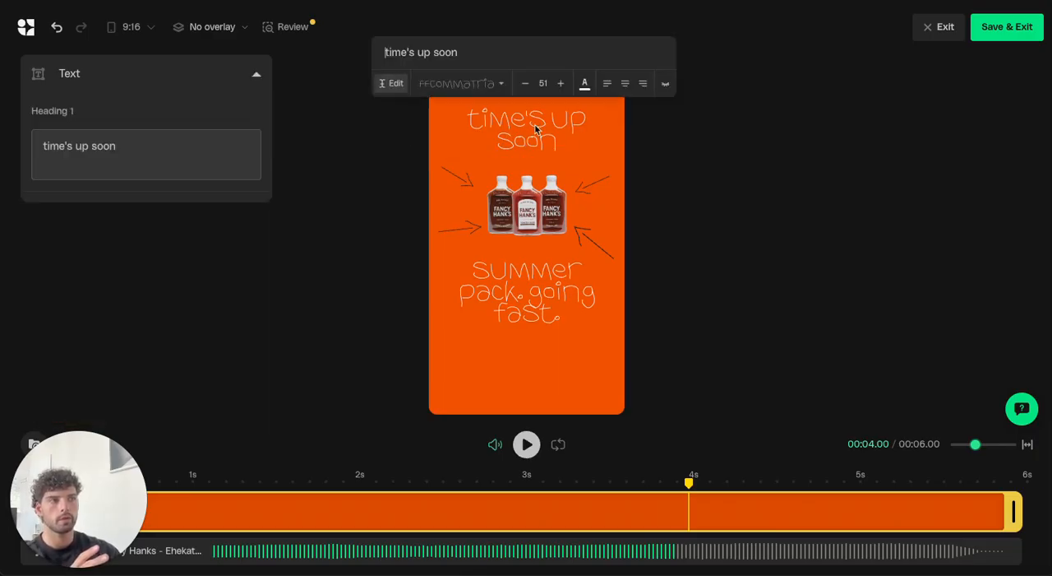
pyautogui.moveTo(473, 56); pyautogui.dragTo(384, 47)
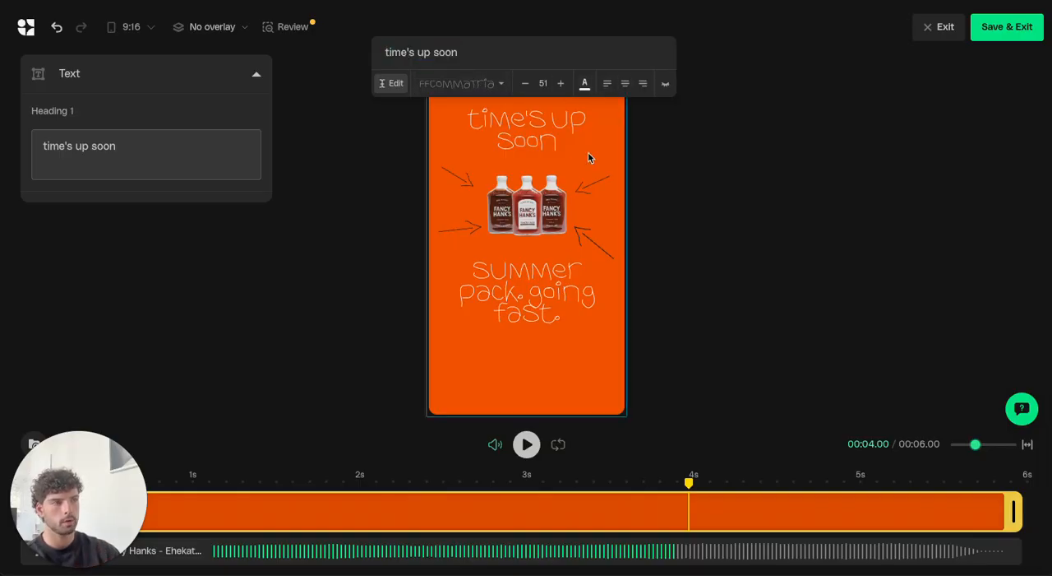
pyautogui.click(543, 221)
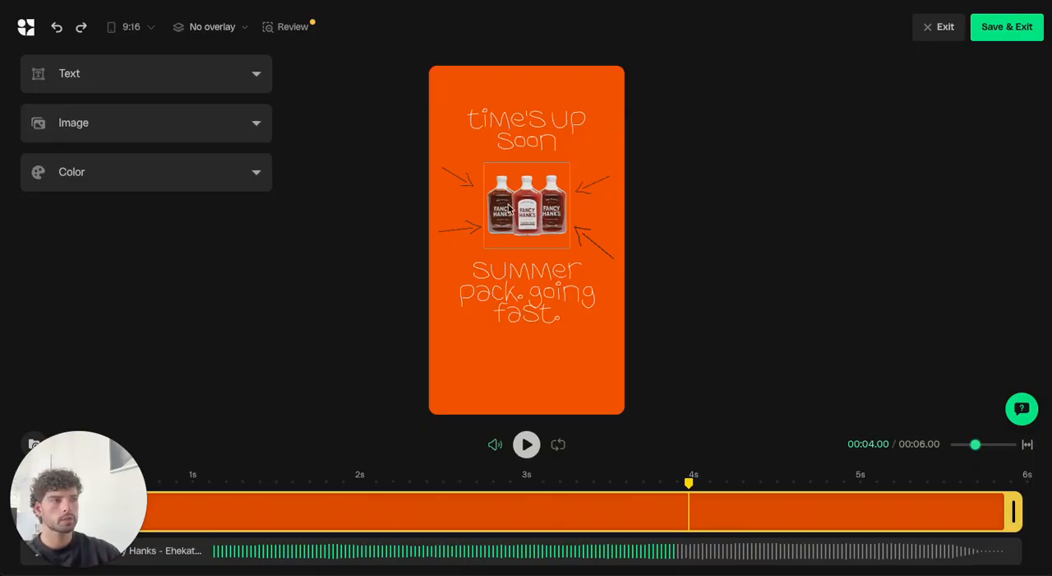
# Browse the cutout files available for the three-bottle product image, including the Products Album in the full media library, without replacing it.
pyautogui.click(533, 210)
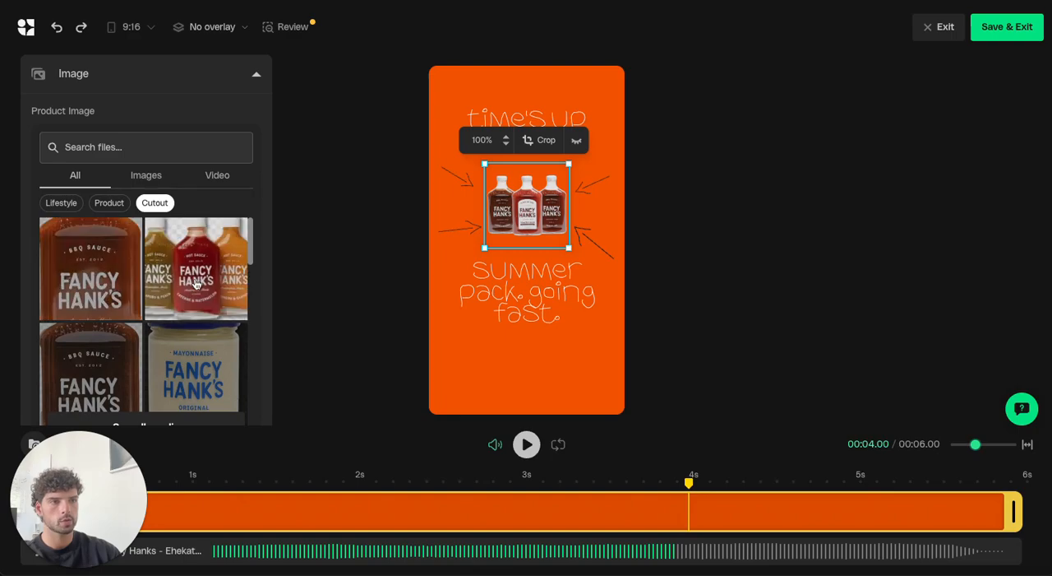
pyautogui.scroll(-2, 156, 283)
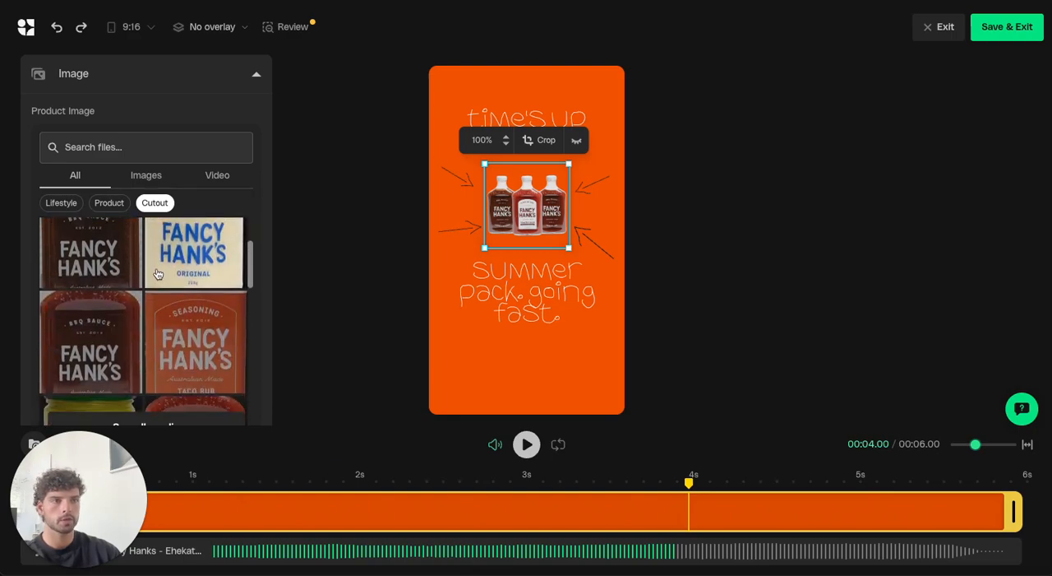
pyautogui.scroll(2, 157, 276)
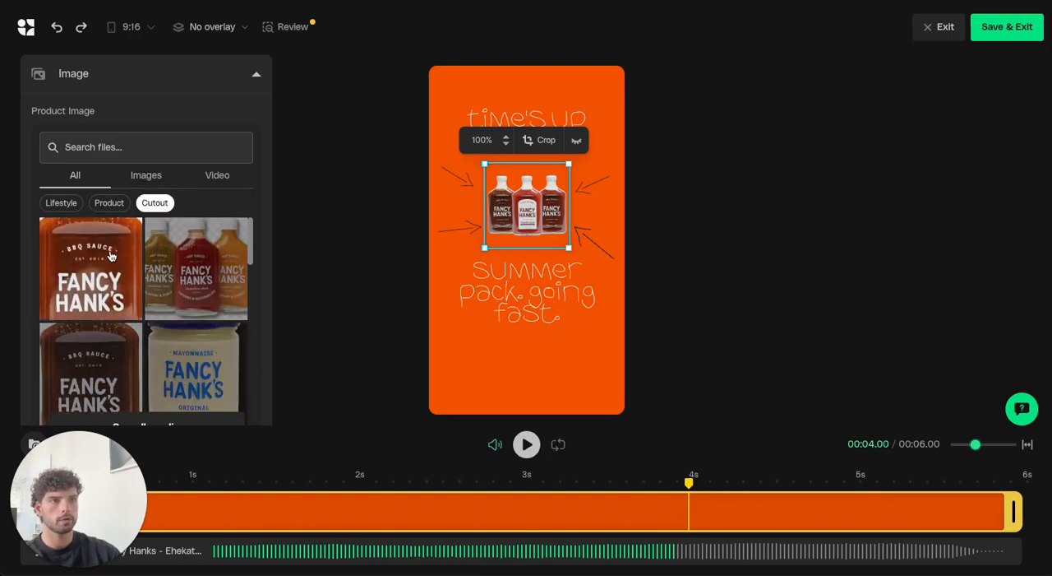
pyautogui.scroll(-1, 113, 156)
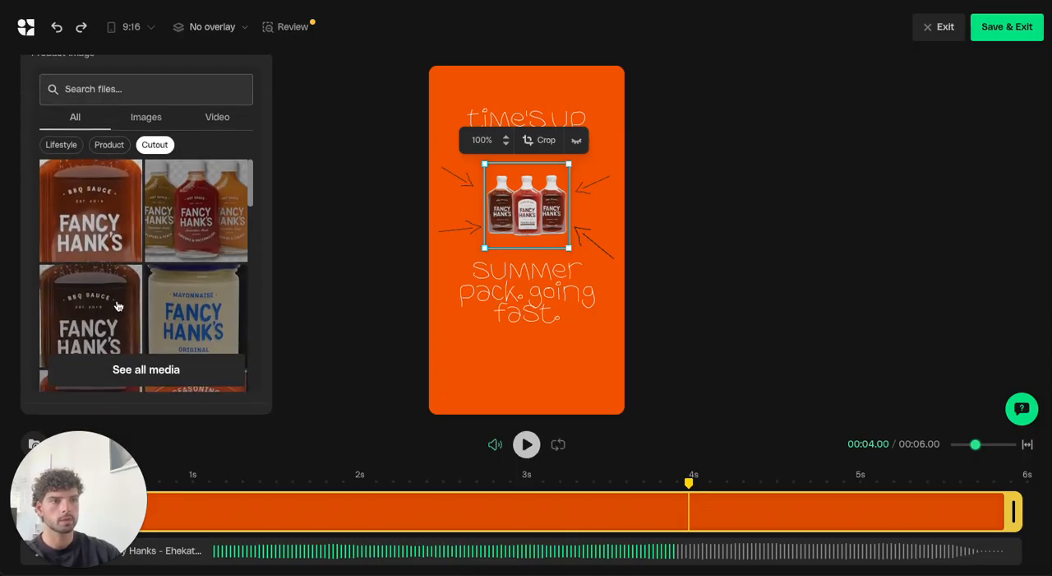
pyautogui.click(144, 368)
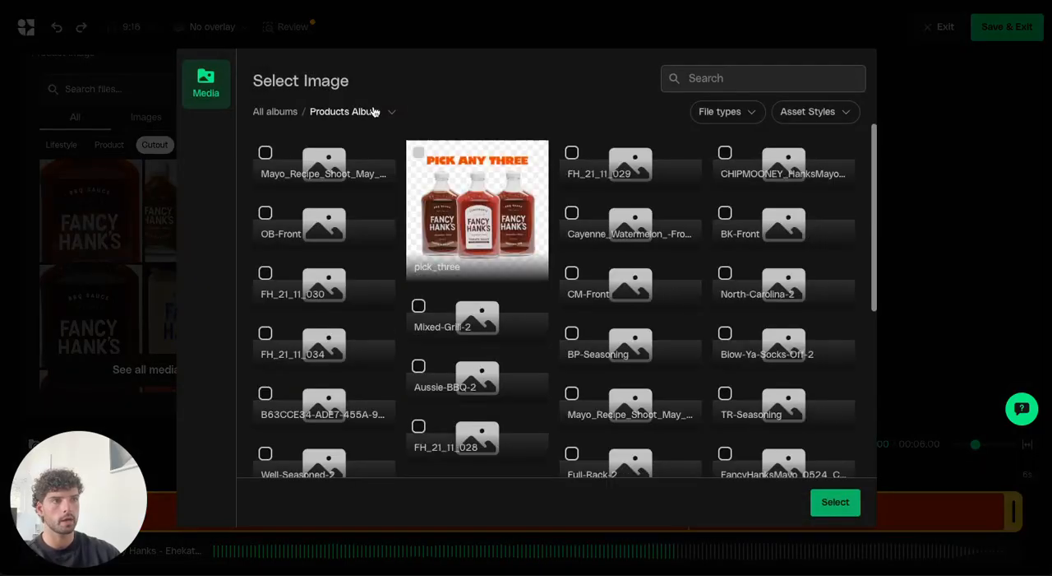
pyautogui.click(391, 113)
pyautogui.click(390, 114)
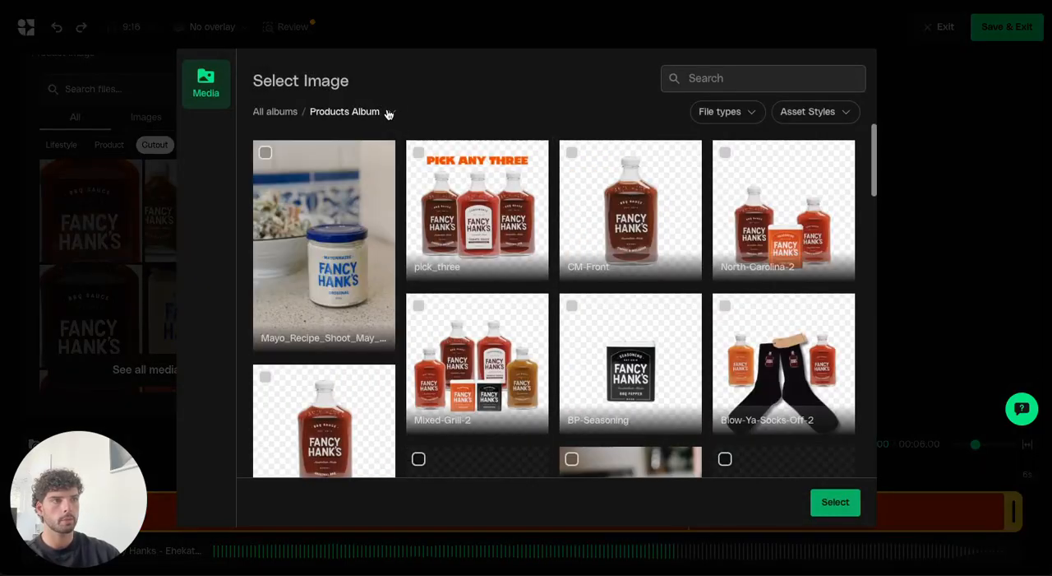
pyautogui.click(129, 91)
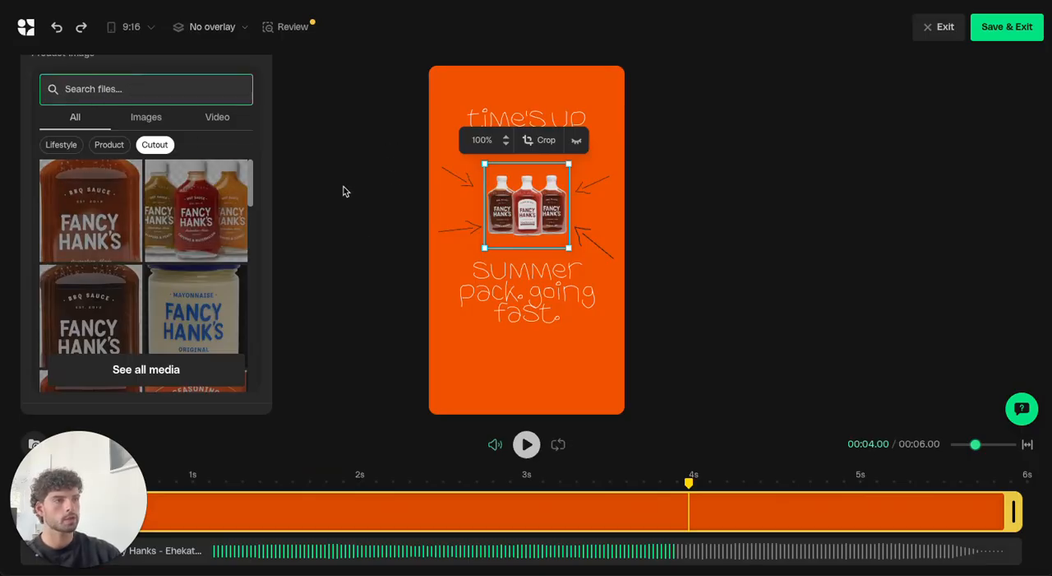
pyautogui.click(392, 221)
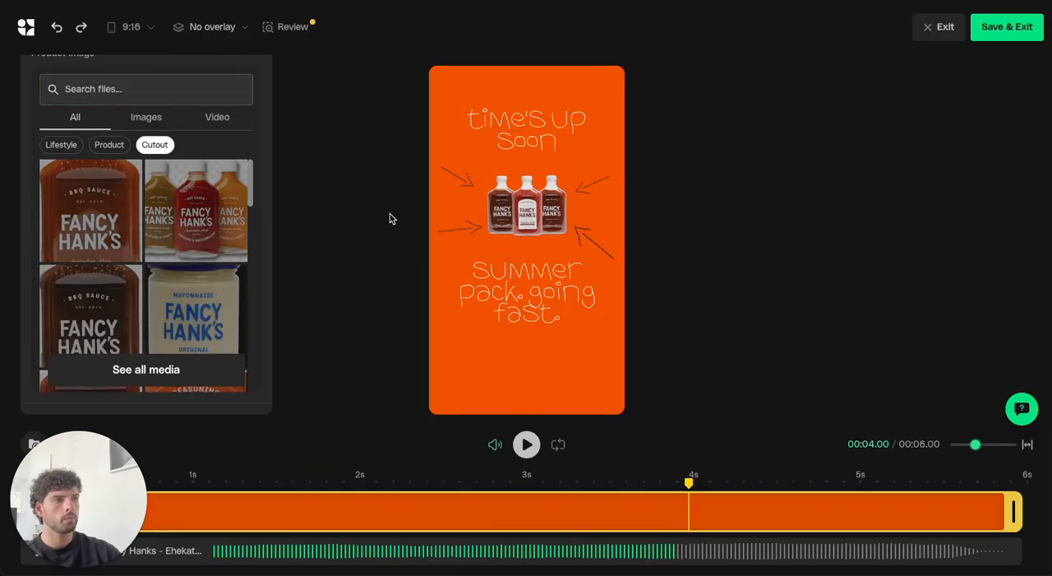
# Examine the editing options of the "summer pack. going fast." heading, the orange background and the arrow at the bottles' upper left.
pyautogui.click(498, 280)
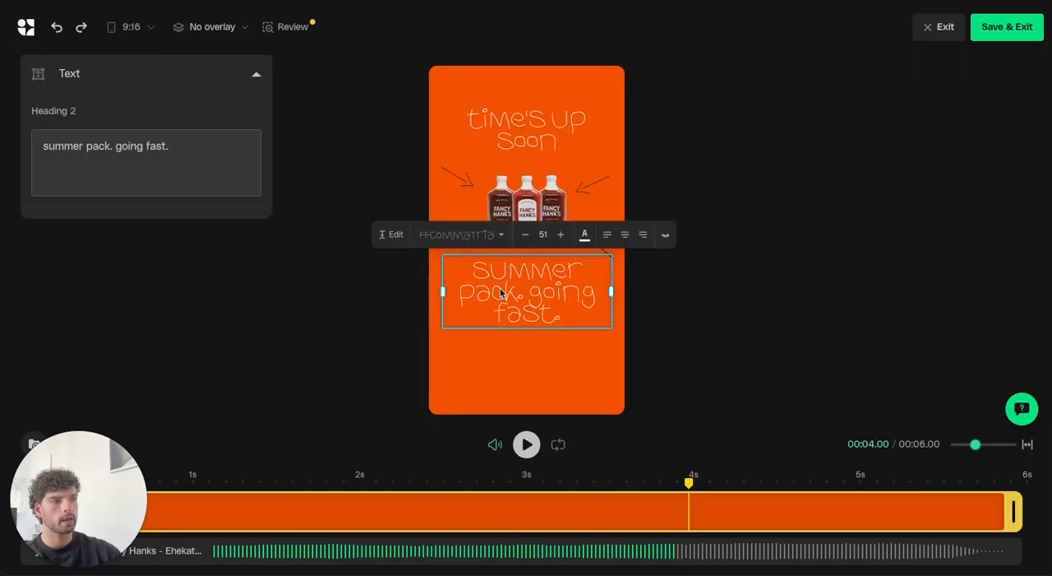
pyautogui.click(445, 187)
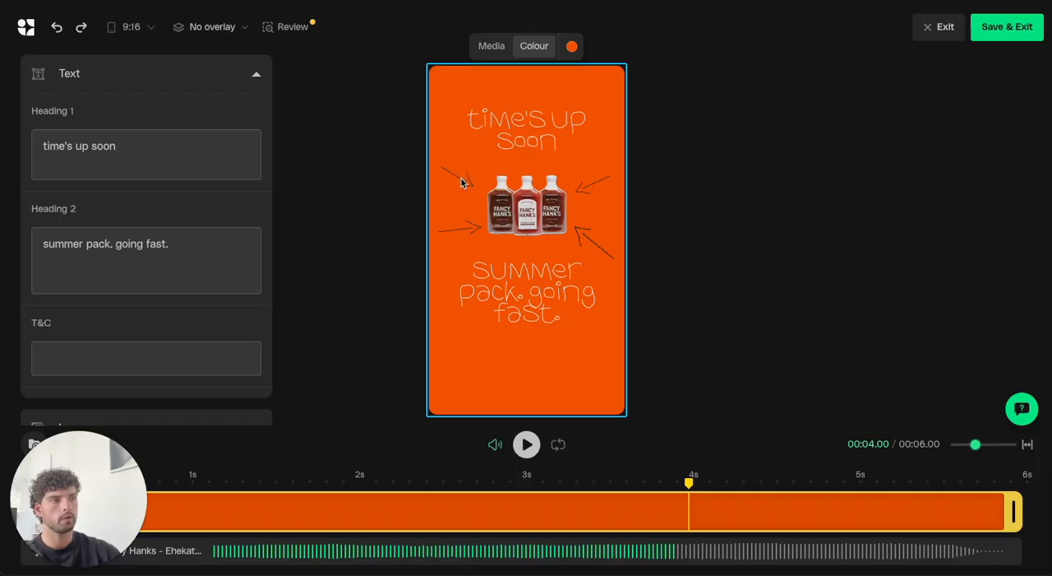
pyautogui.click(461, 183)
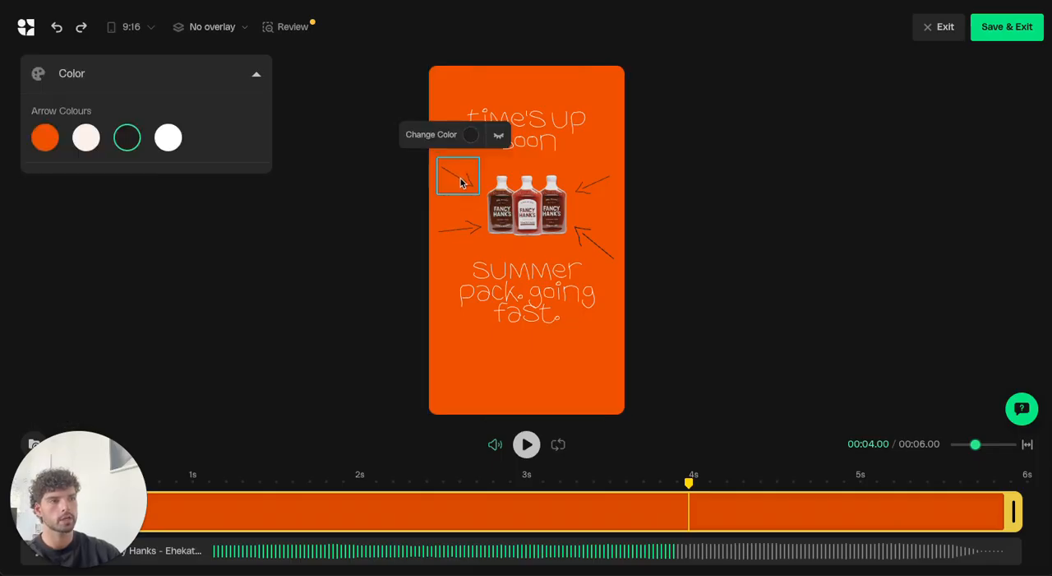
pyautogui.click(405, 184)
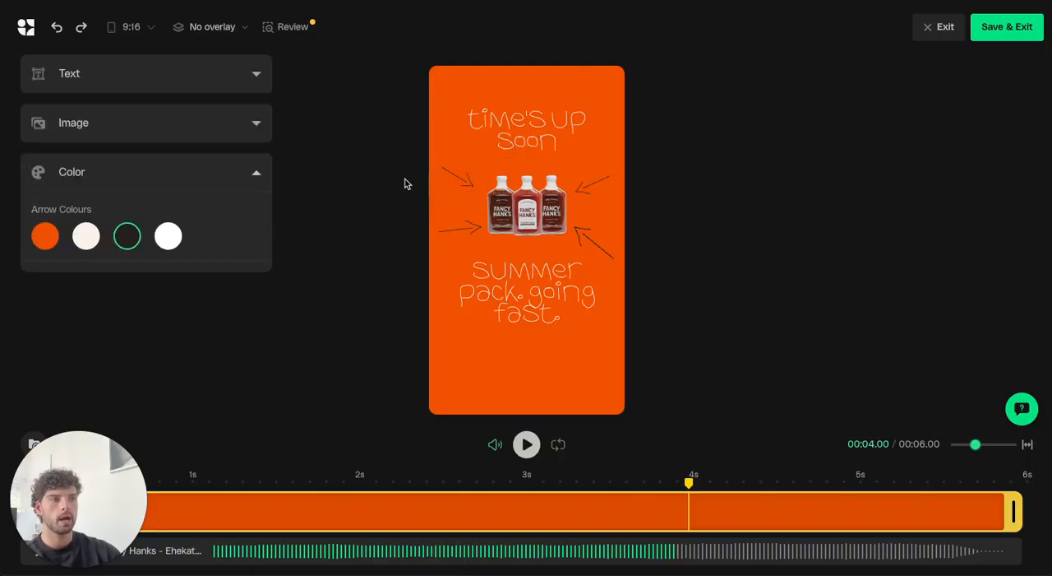
# Change the colour of the arrows around the bottles to white.
pyautogui.click(255, 170)
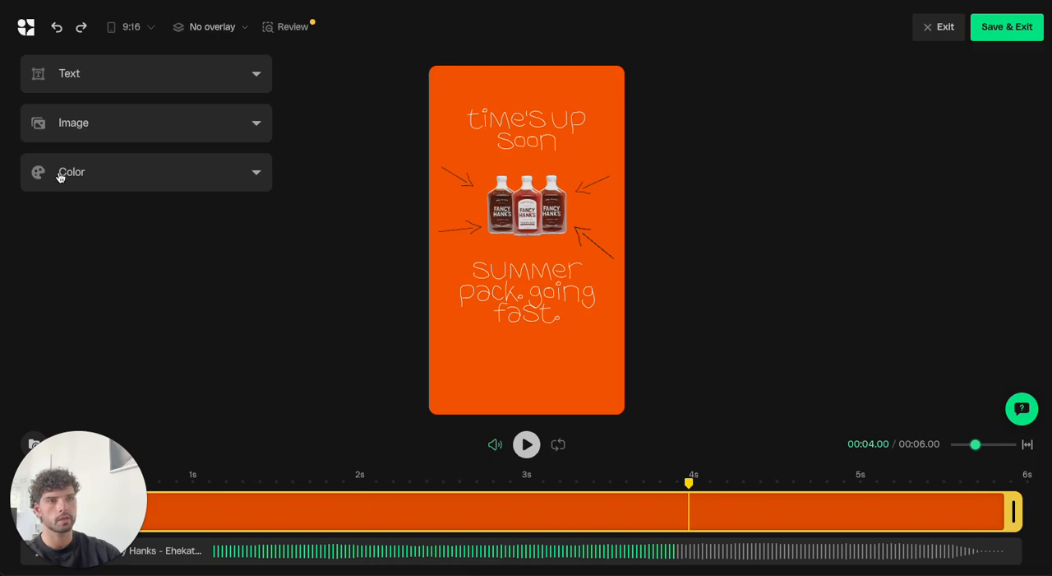
pyautogui.click(229, 178)
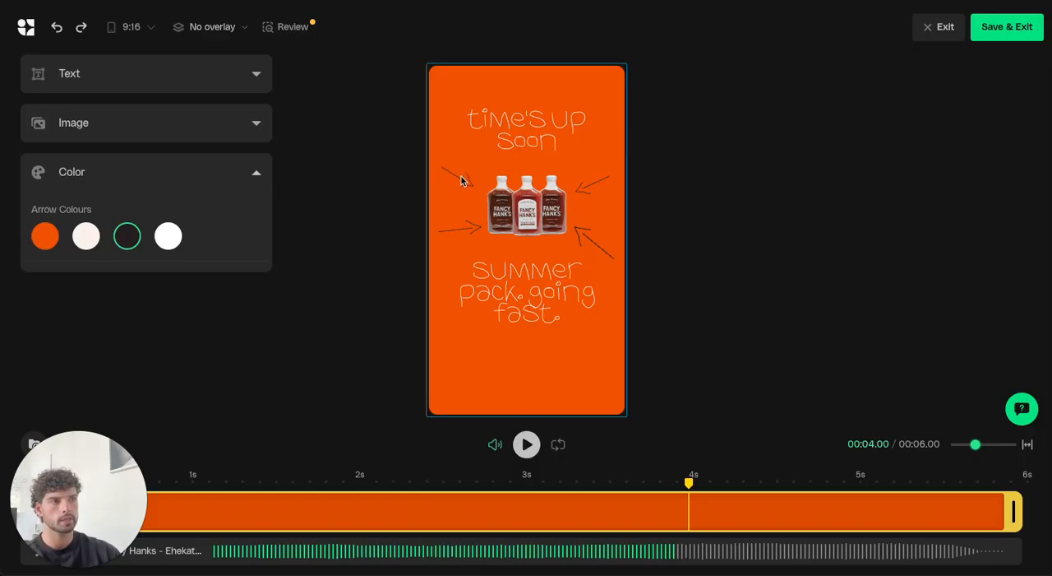
pyautogui.click(167, 237)
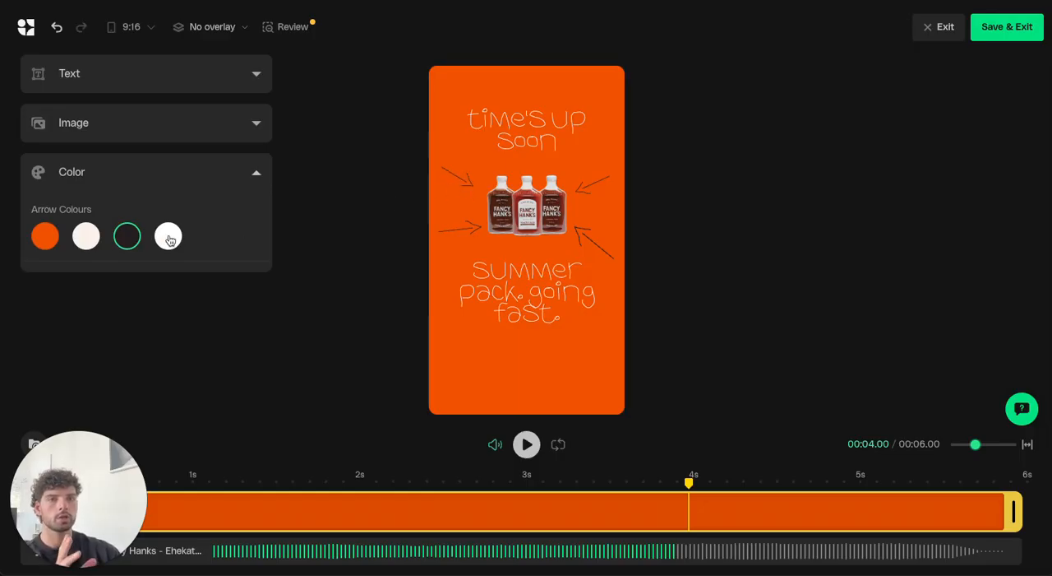
pyautogui.click(169, 238)
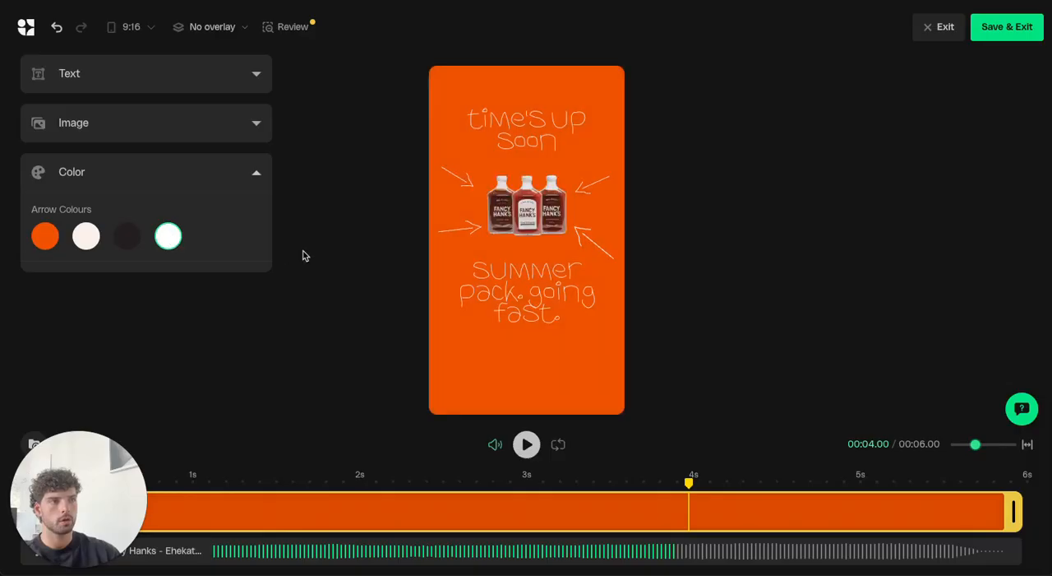
# Look through the Brand Kit audio tracks available for the summer pack ad and leave its music unchanged.
pyautogui.moveTo(69, 518); pyautogui.dragTo(116, 349)
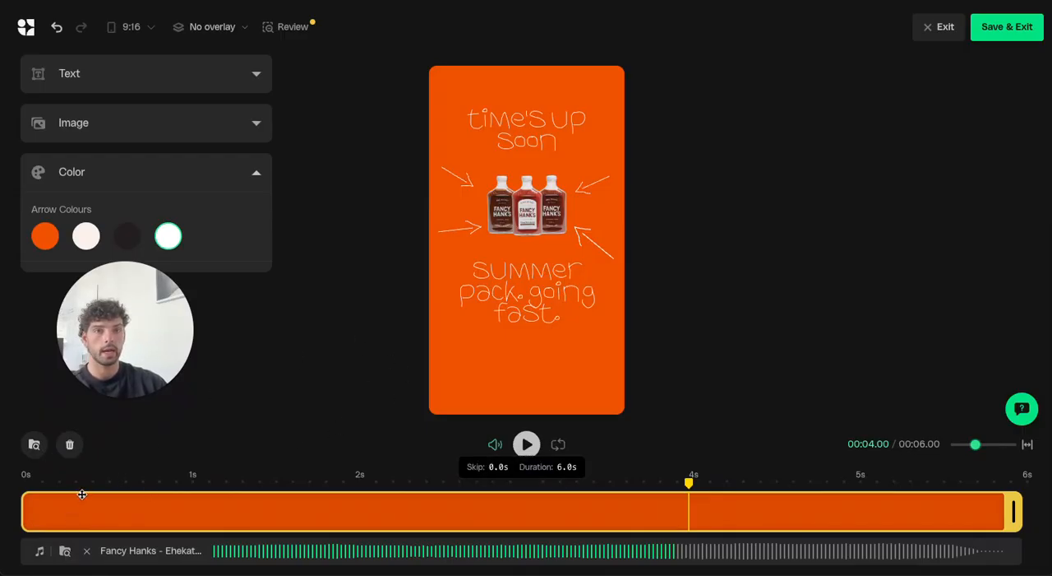
pyautogui.click(64, 552)
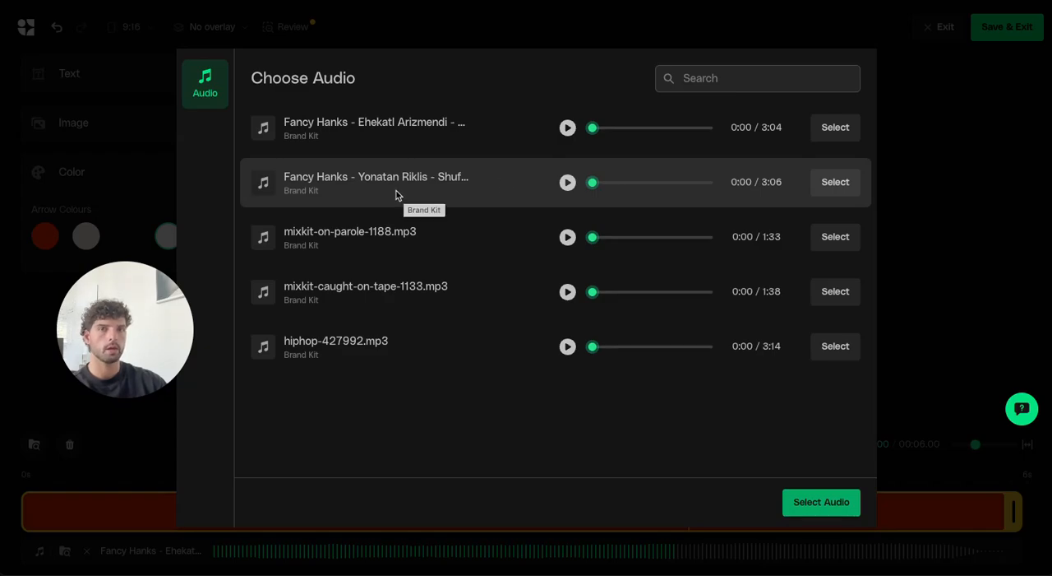
pyautogui.click(920, 211)
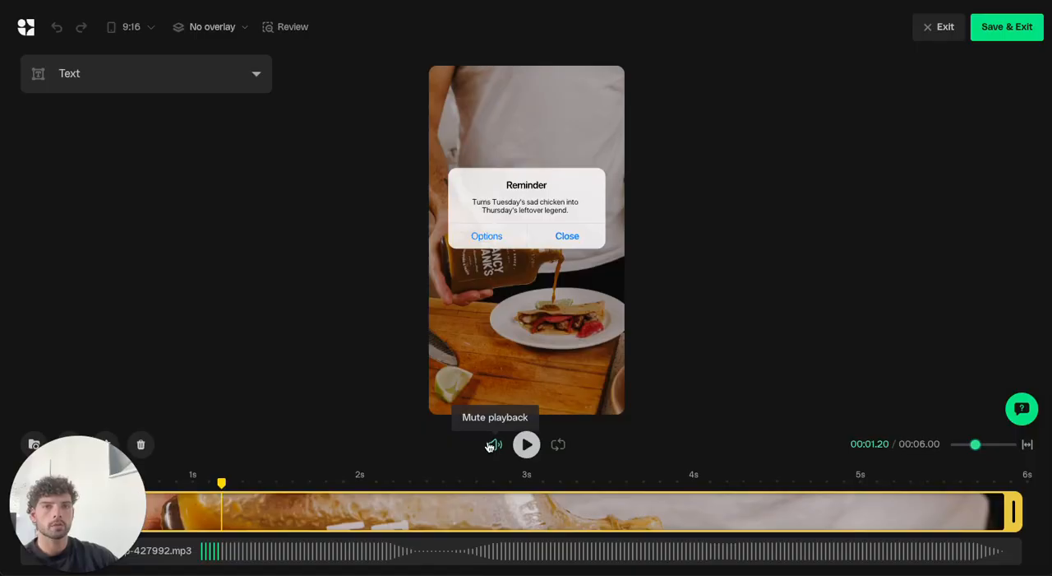
# In the ad with the Reminder pop-up, mute playback and preview part of the video.
pyautogui.click(496, 445)
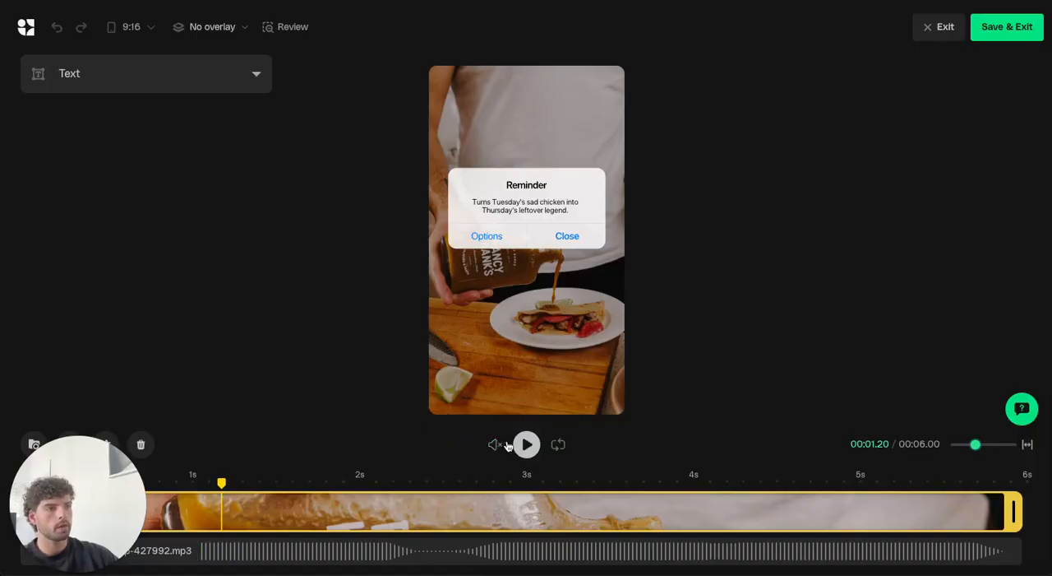
pyautogui.click(525, 444)
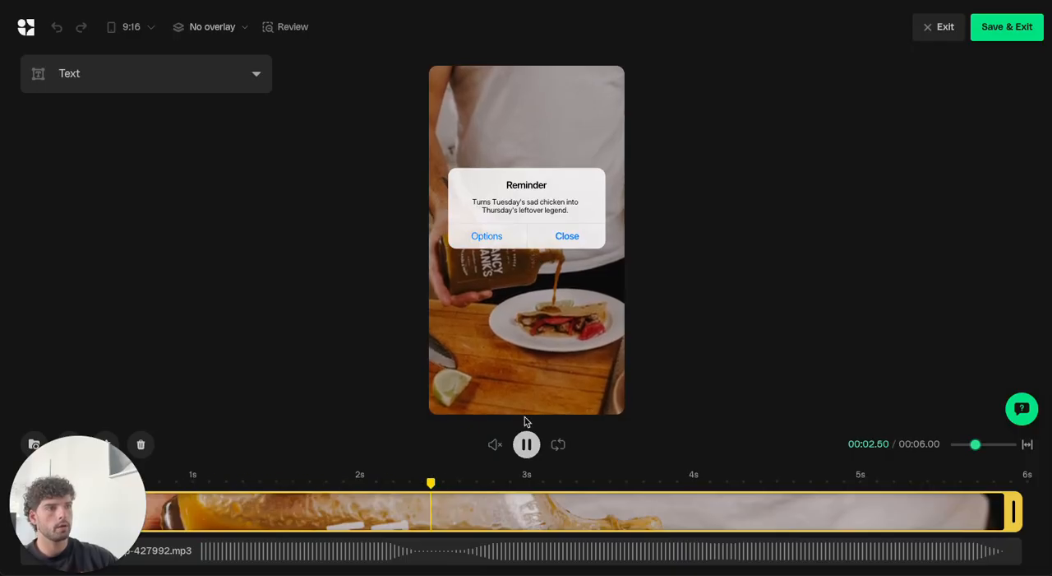
pyautogui.click(529, 445)
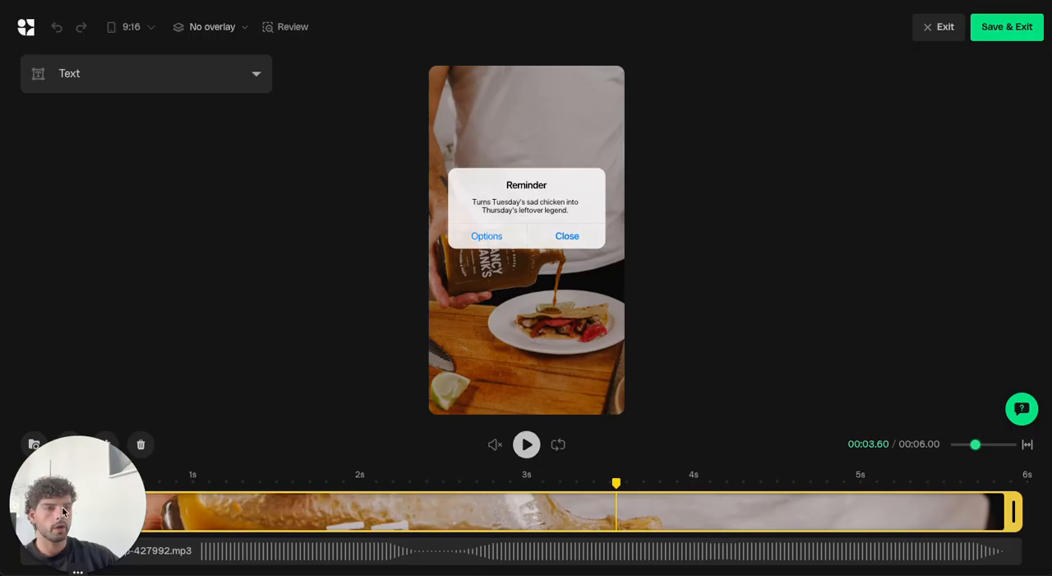
# Replace the background with the video IMG_8801.mp4, filtering the media library to video files.
pyautogui.click(507, 312)
pyautogui.click(514, 45)
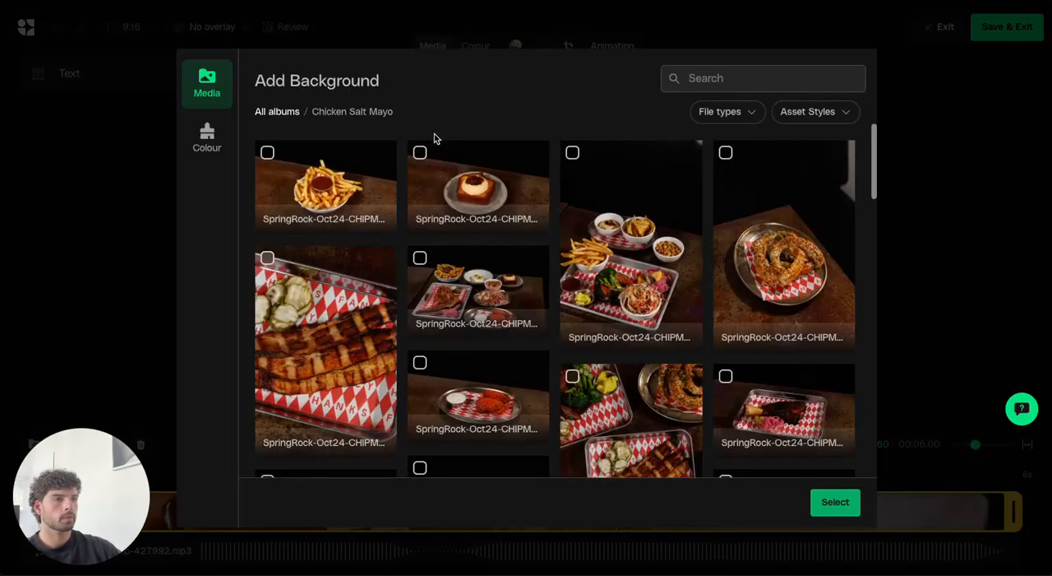
pyautogui.click(727, 113)
pyautogui.click(678, 153)
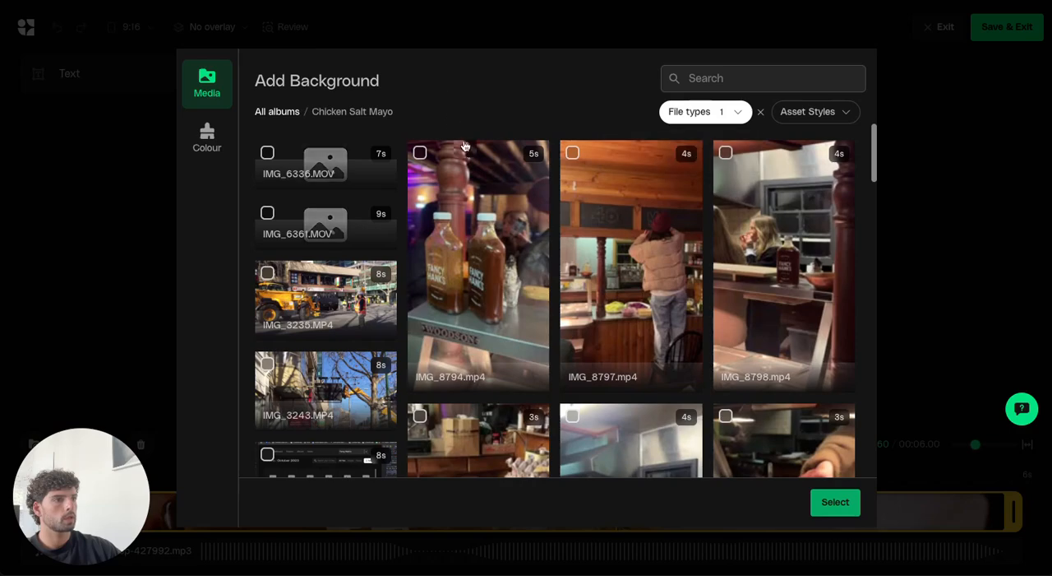
pyautogui.scroll(-3, 782, 235)
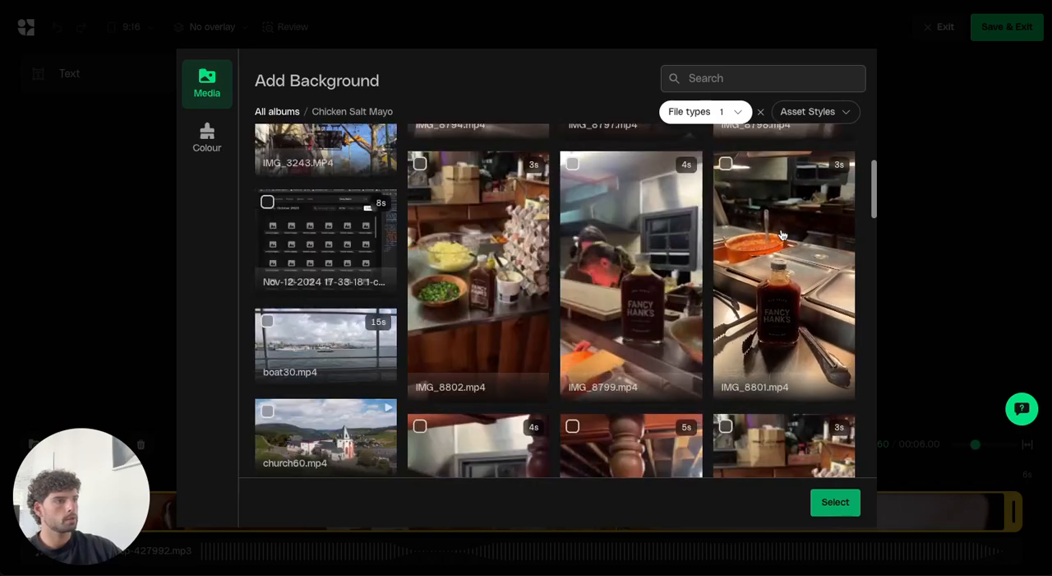
pyautogui.click(782, 235)
pyautogui.click(838, 502)
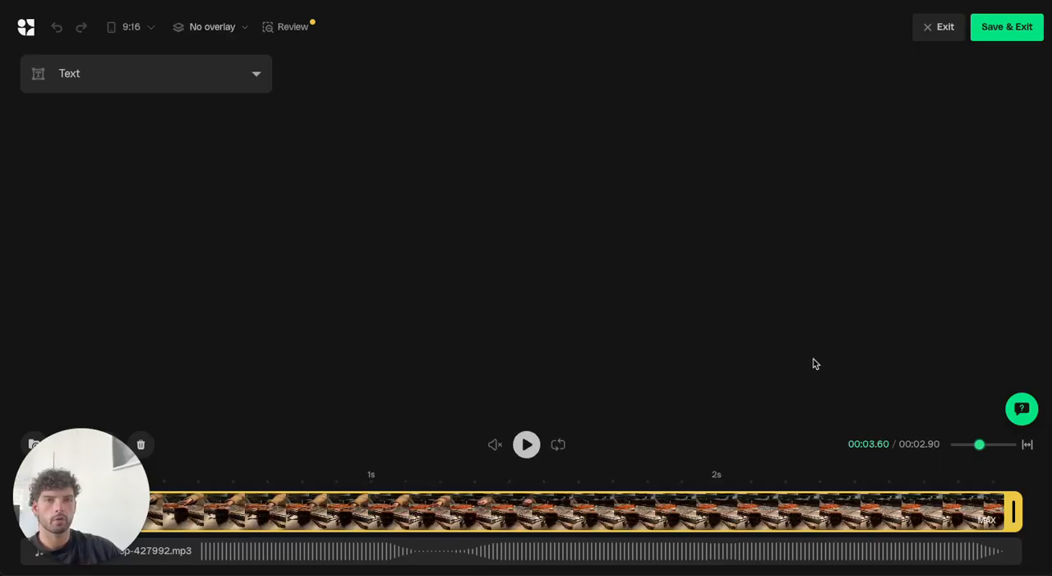
# Add the video IMG_8799.mp4 as a second background clip at the end of the timeline.
pyautogui.click(1023, 490)
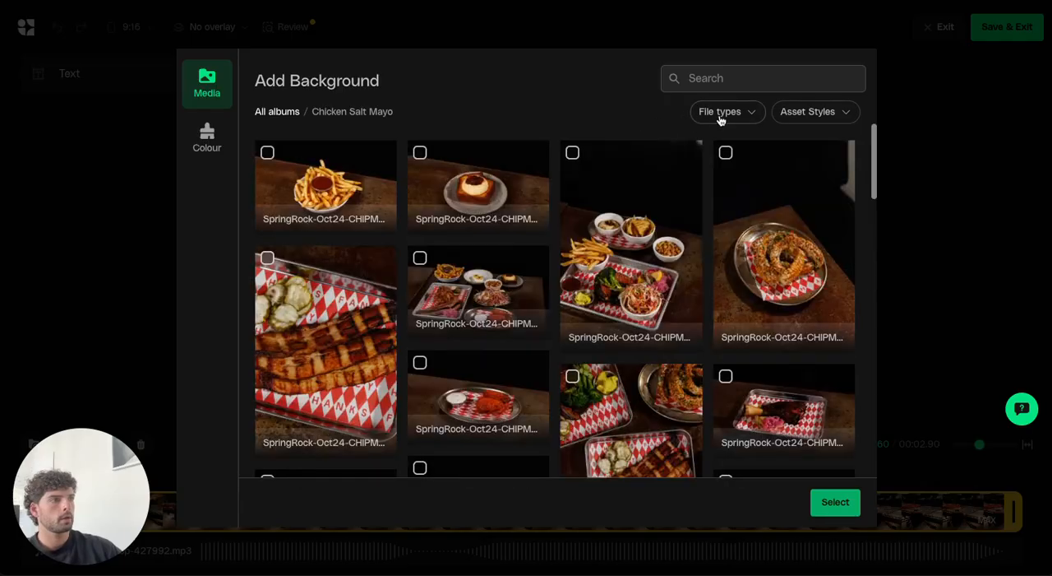
pyautogui.click(718, 115)
pyautogui.click(677, 152)
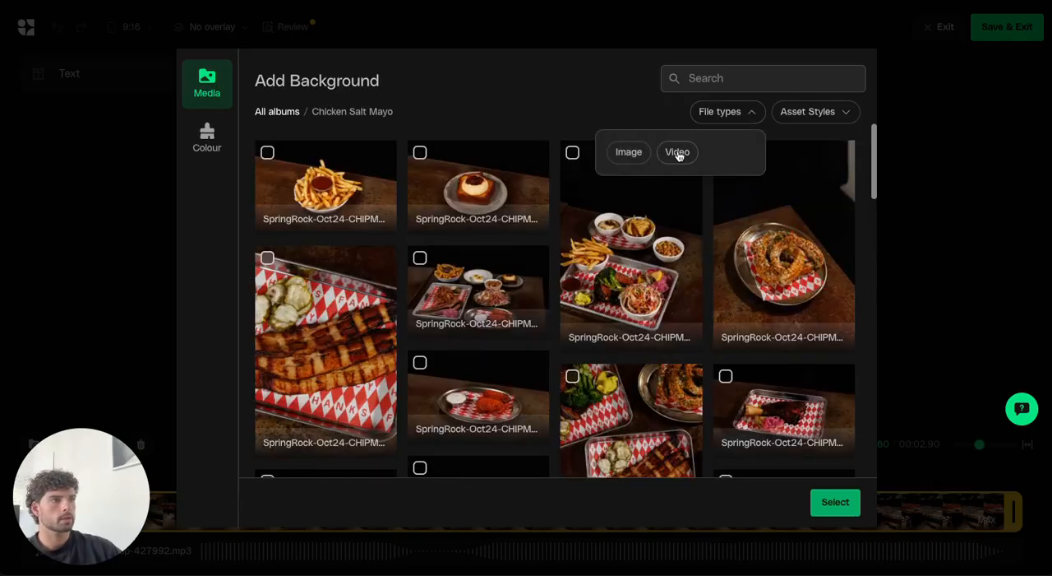
pyautogui.scroll(-3, 575, 202)
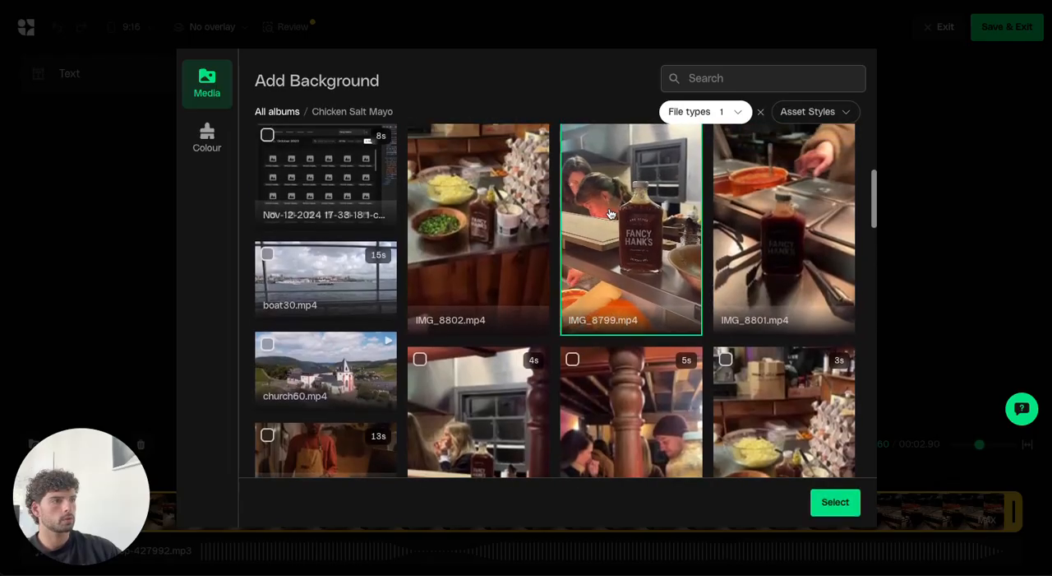
pyautogui.click(609, 214)
pyautogui.click(847, 501)
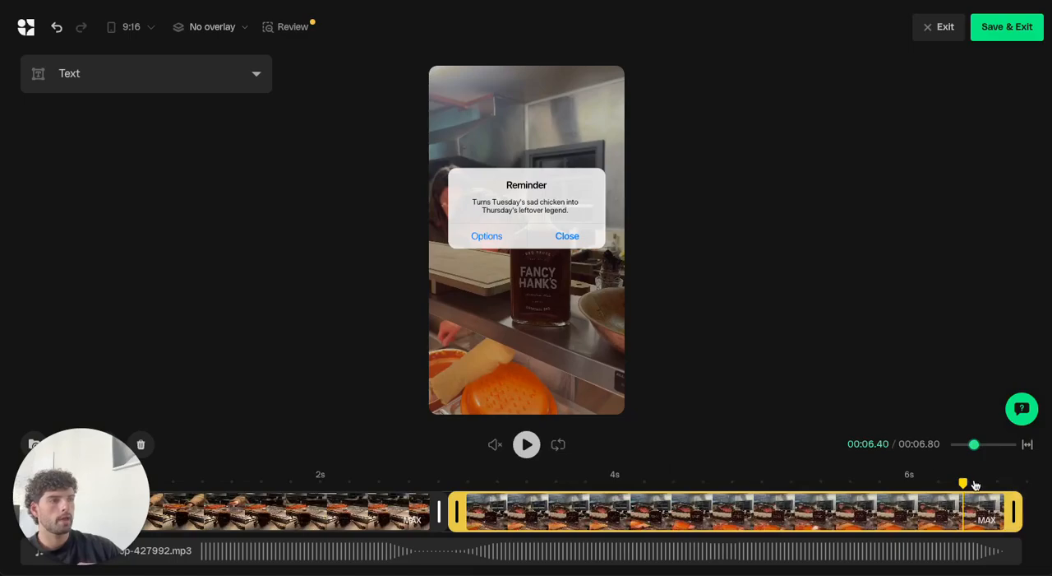
# Add the video IMG_8802.mp4 as a third background clip after the second one.
pyautogui.click(1022, 491)
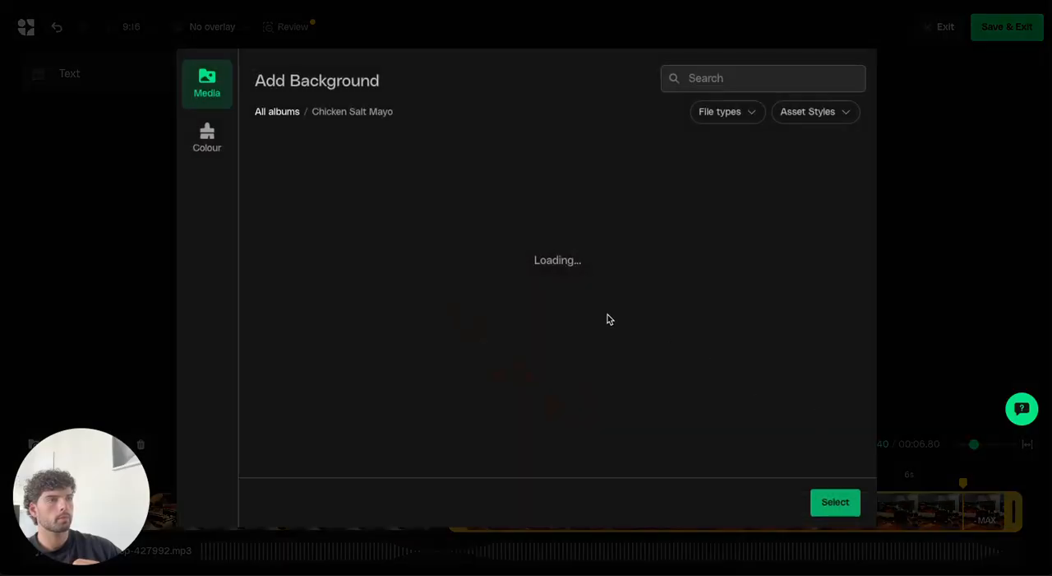
pyautogui.click(720, 115)
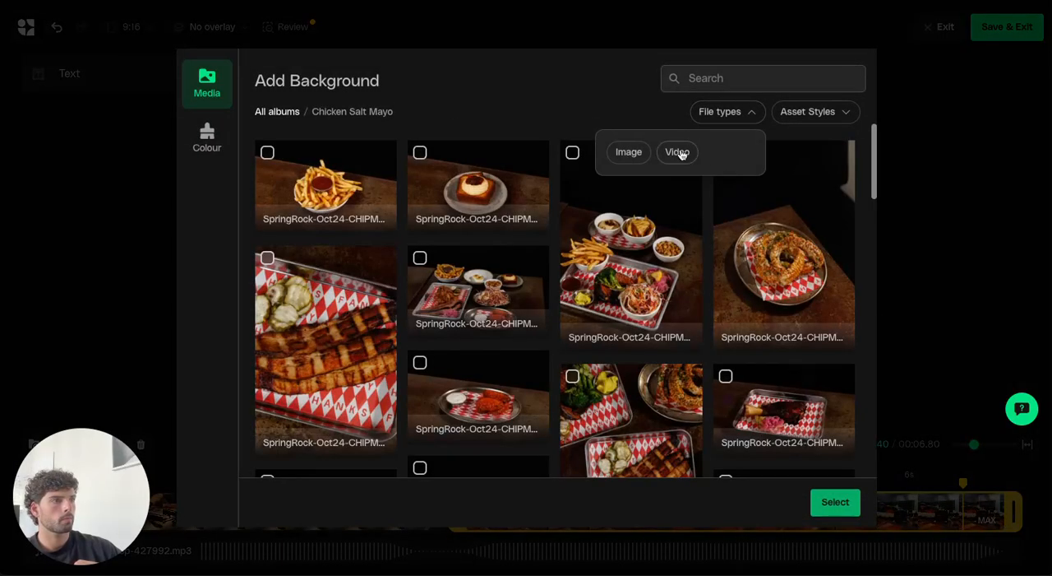
pyautogui.click(677, 151)
pyautogui.scroll(-3, 475, 176)
pyautogui.click(475, 176)
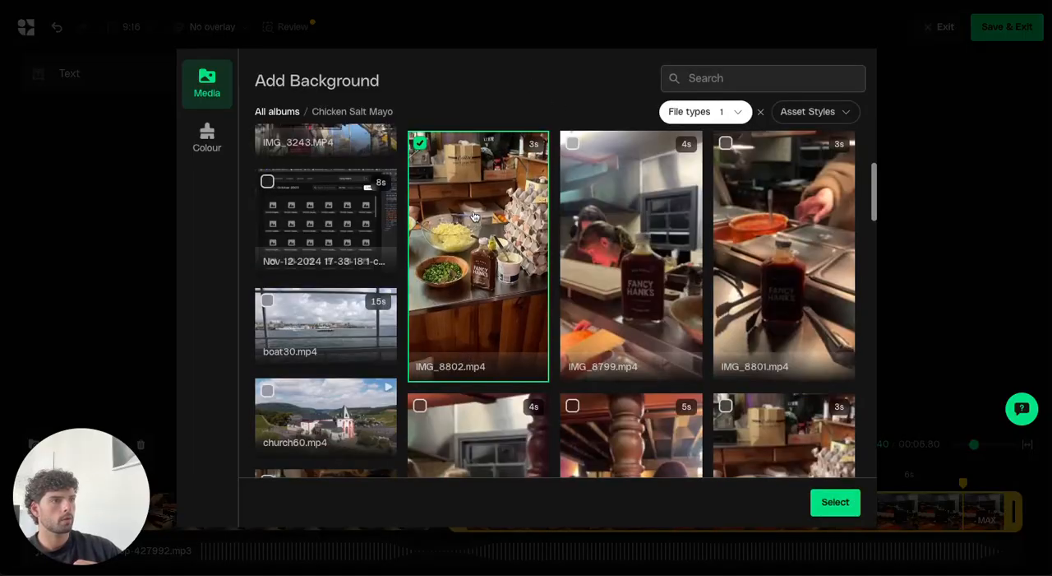
pyautogui.click(835, 501)
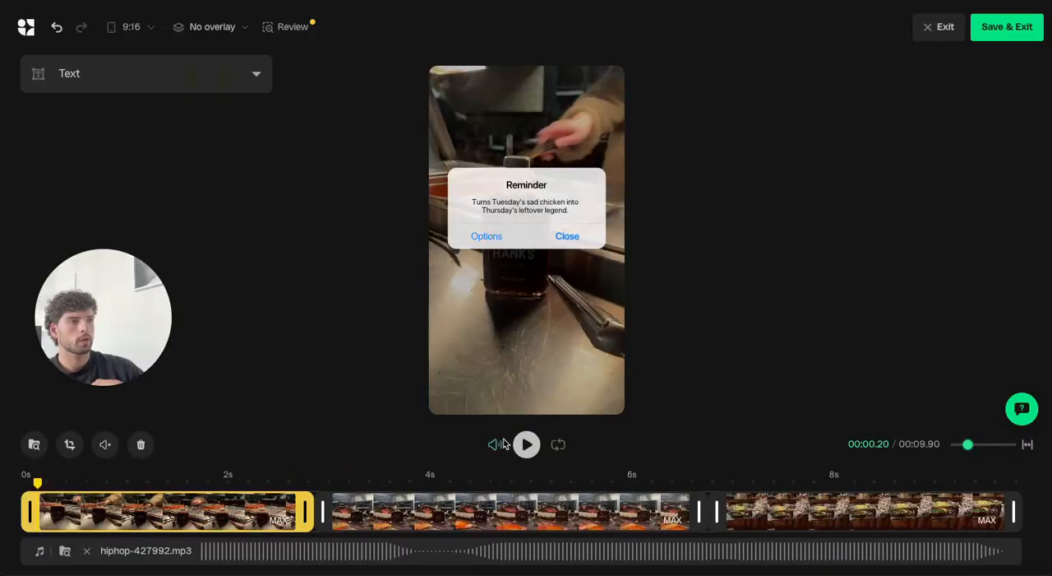
# Enable the original video audio on each of the three background clips.
pyautogui.click(515, 444)
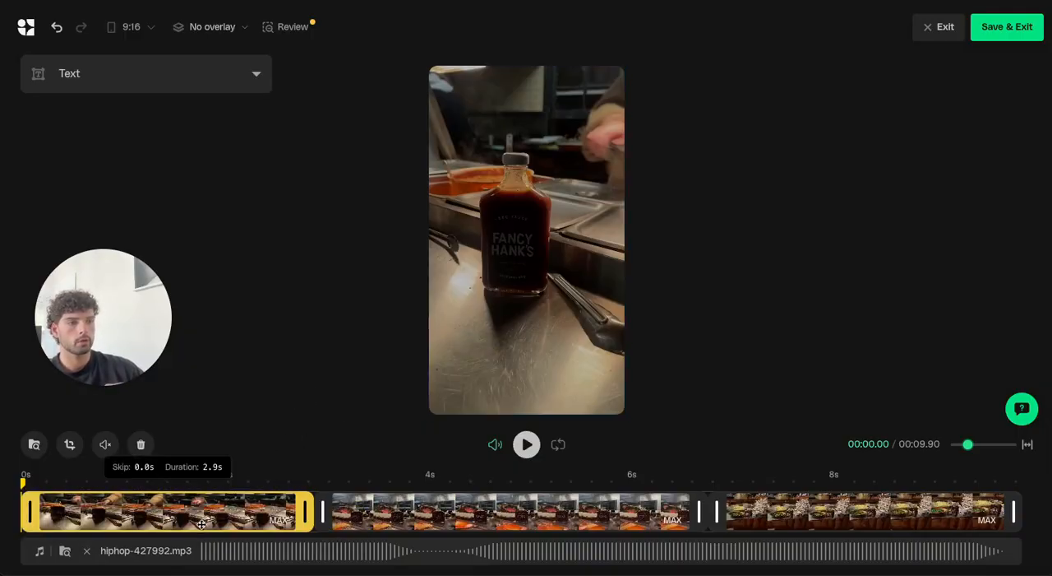
pyautogui.click(105, 445)
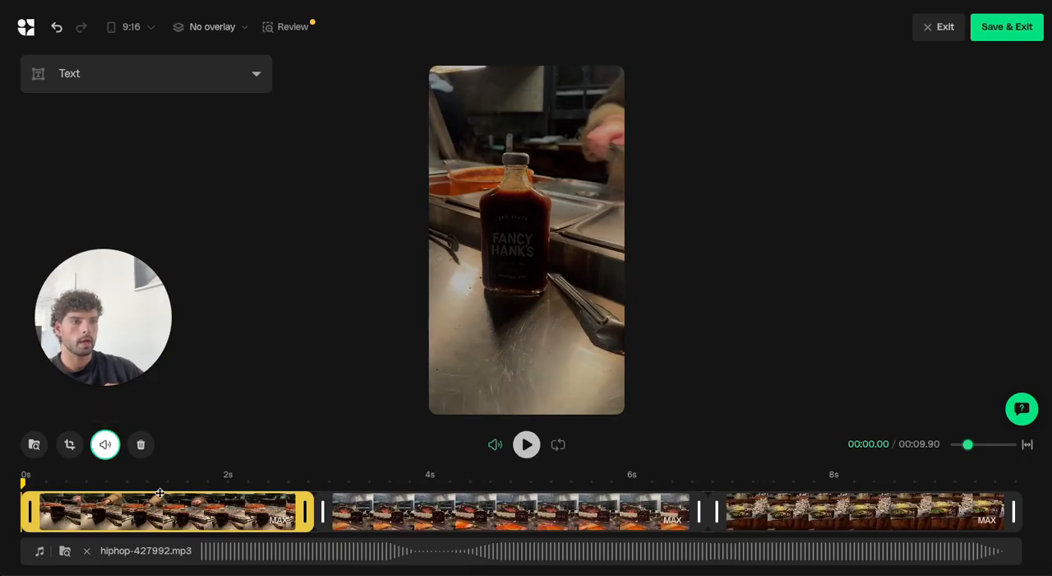
pyautogui.click(414, 515)
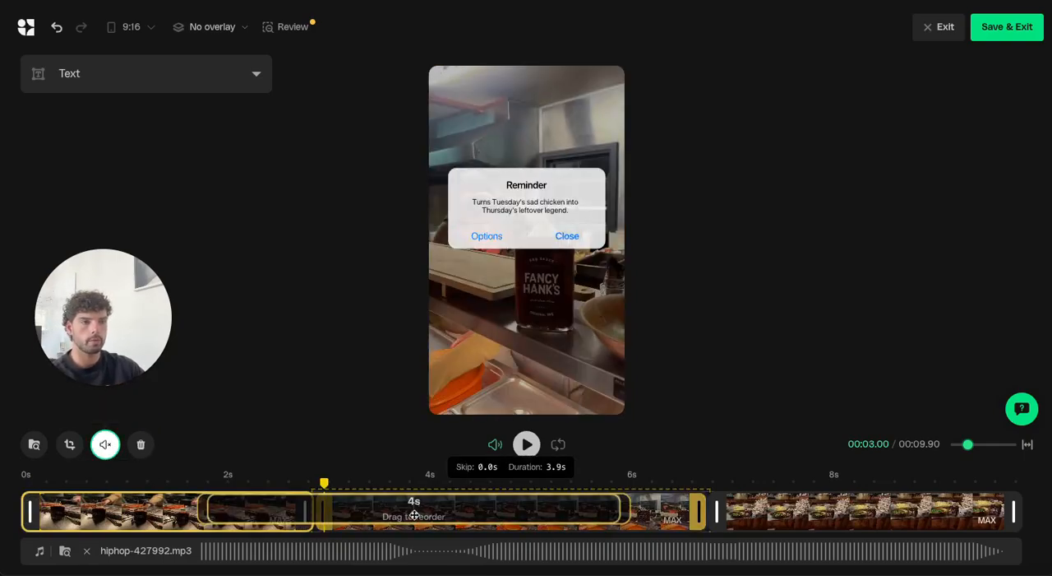
pyautogui.click(106, 445)
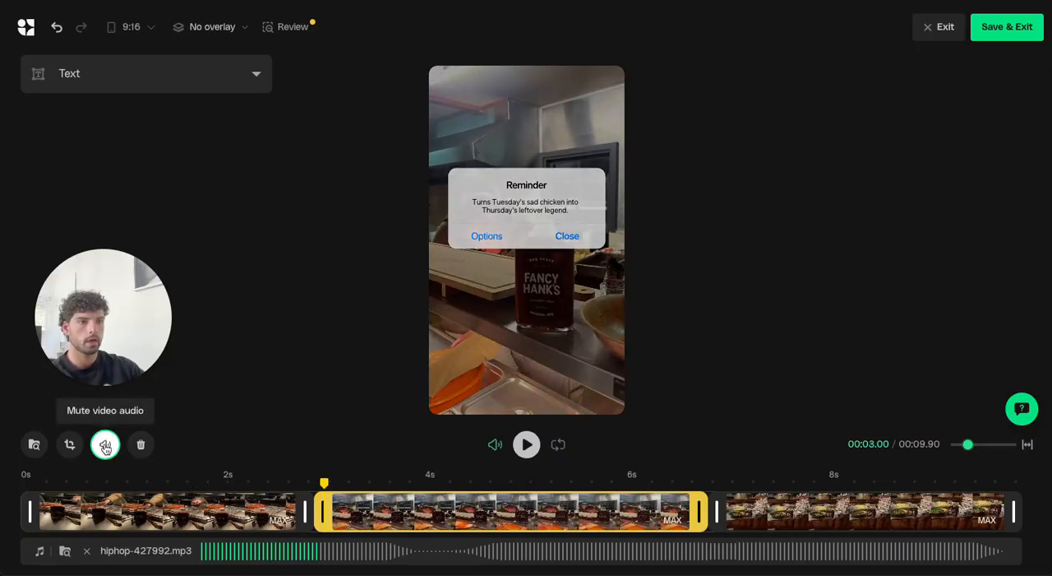
pyautogui.click(847, 518)
pyautogui.click(115, 450)
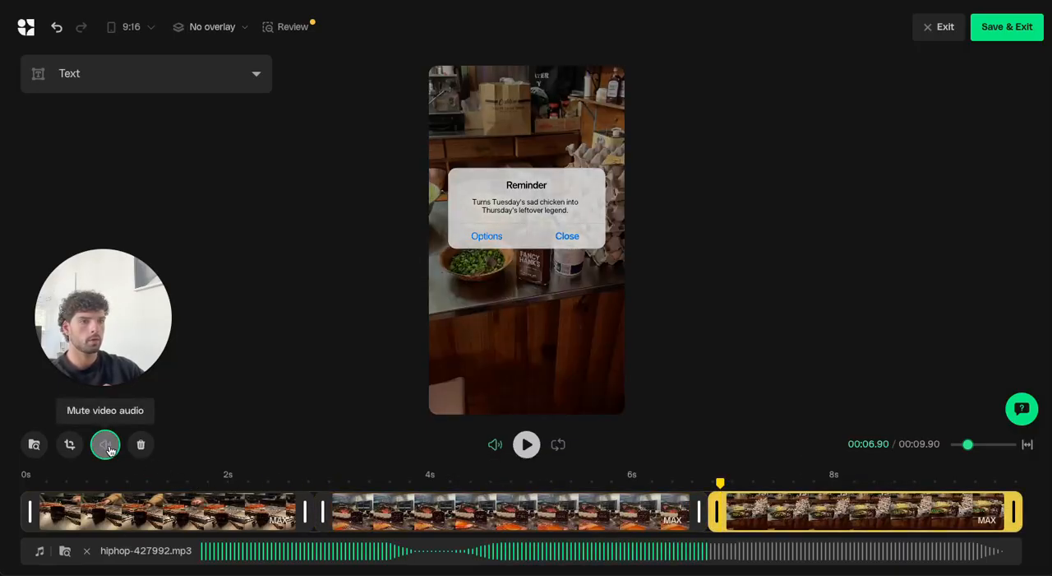
# Play the ad from near the start, remove the hiphop-427992.mp3 audio track and preview the ad without it.
pyautogui.click(46, 480)
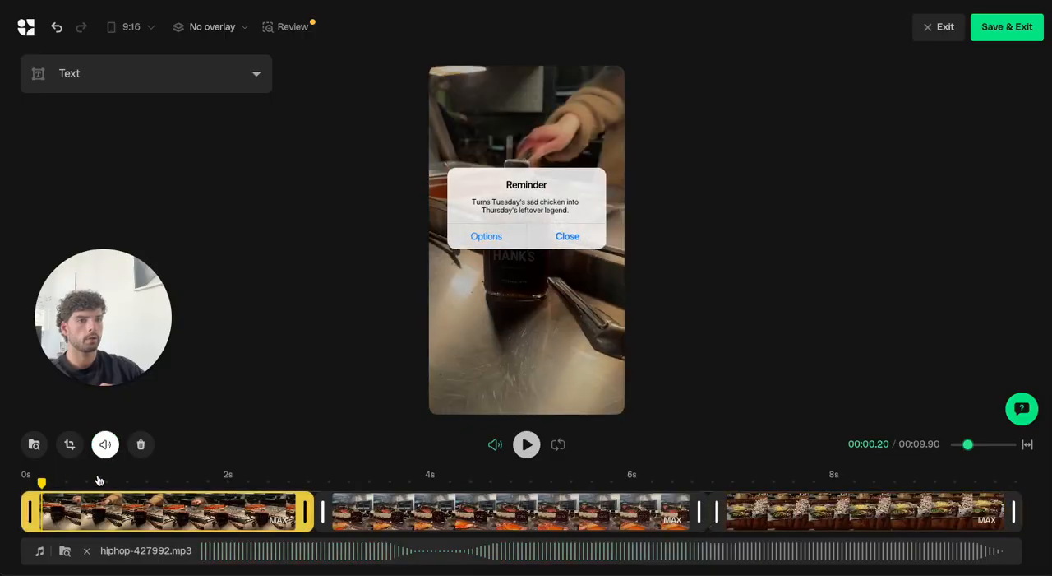
pyautogui.click(527, 444)
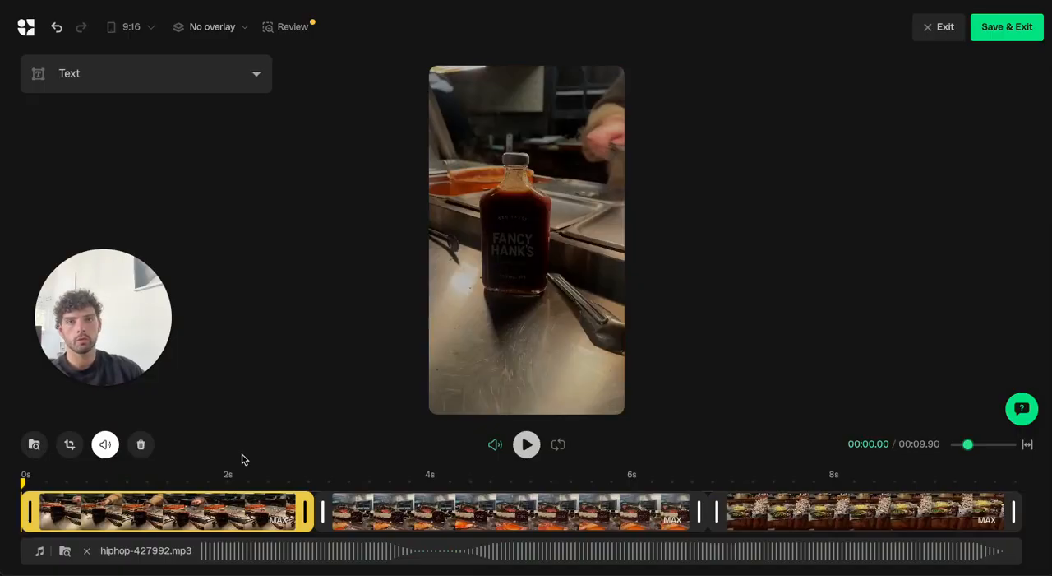
pyautogui.click(84, 553)
pyautogui.click(528, 444)
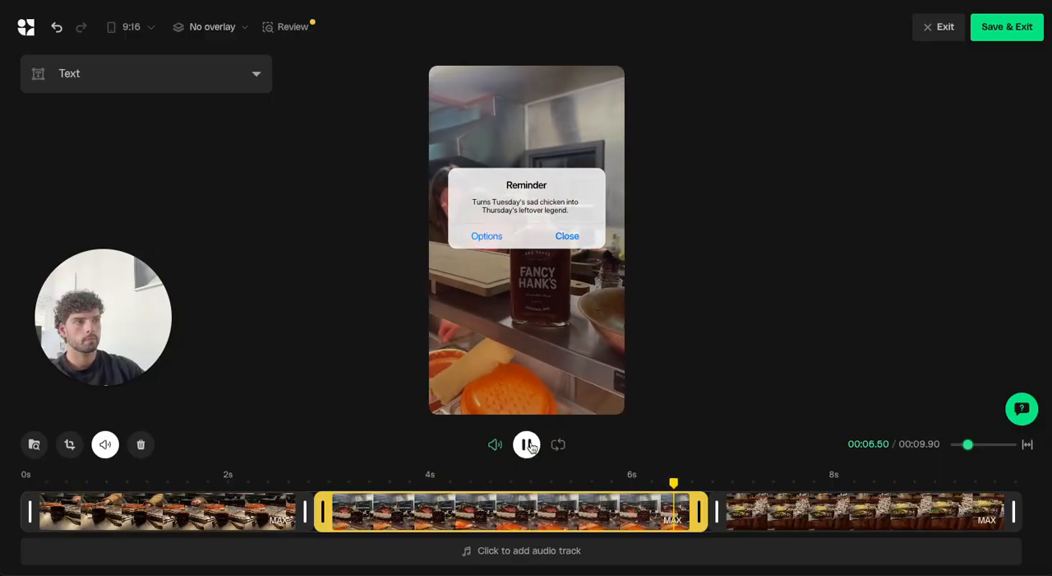
pyautogui.click(531, 445)
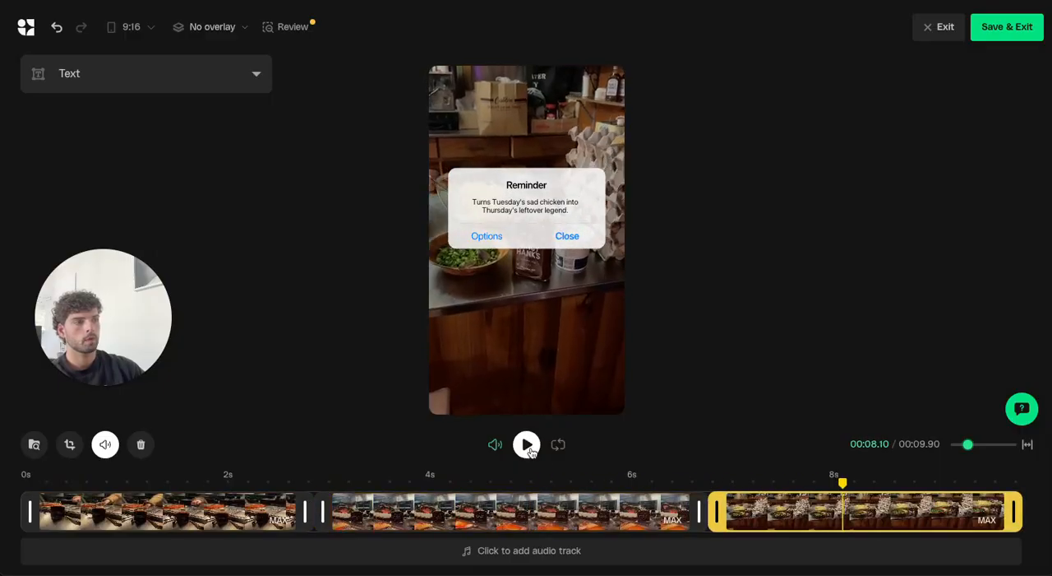
# Trim the middle clip with the bottle on the shelf to about 2.1 s and move it to the front of the timeline.
pyautogui.click(486, 503)
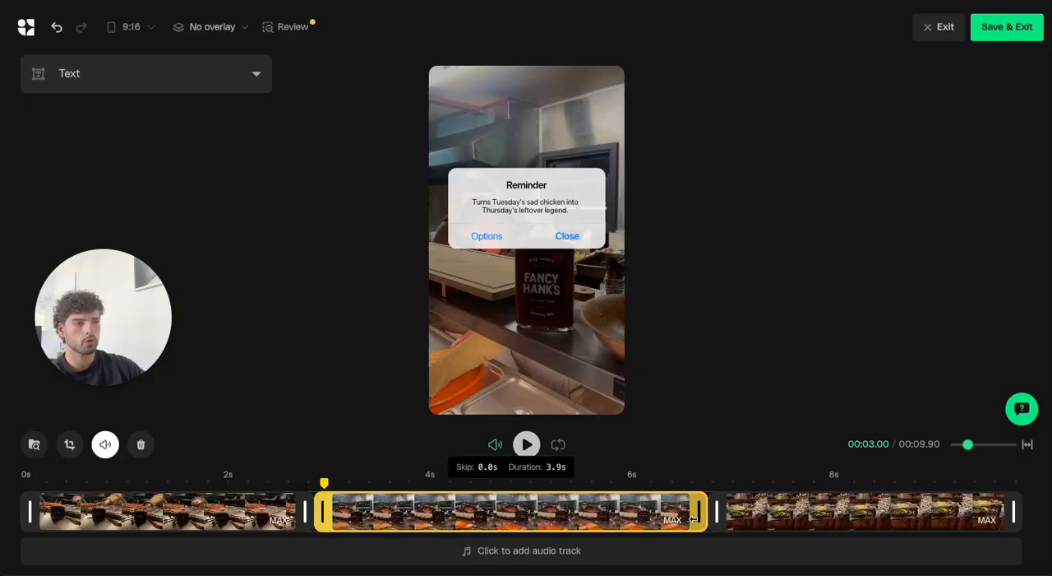
pyautogui.moveTo(698, 514)
pyautogui.mouseDown()
pyautogui.moveTo(499, 511)
pyautogui.moveTo(703, 511)
pyautogui.mouseUp()
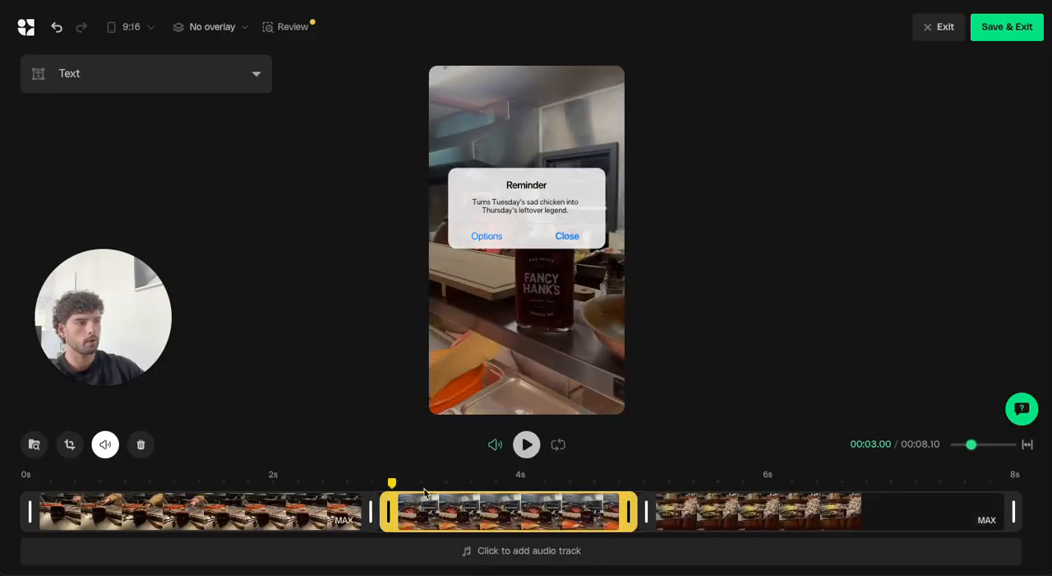
pyautogui.click(293, 506)
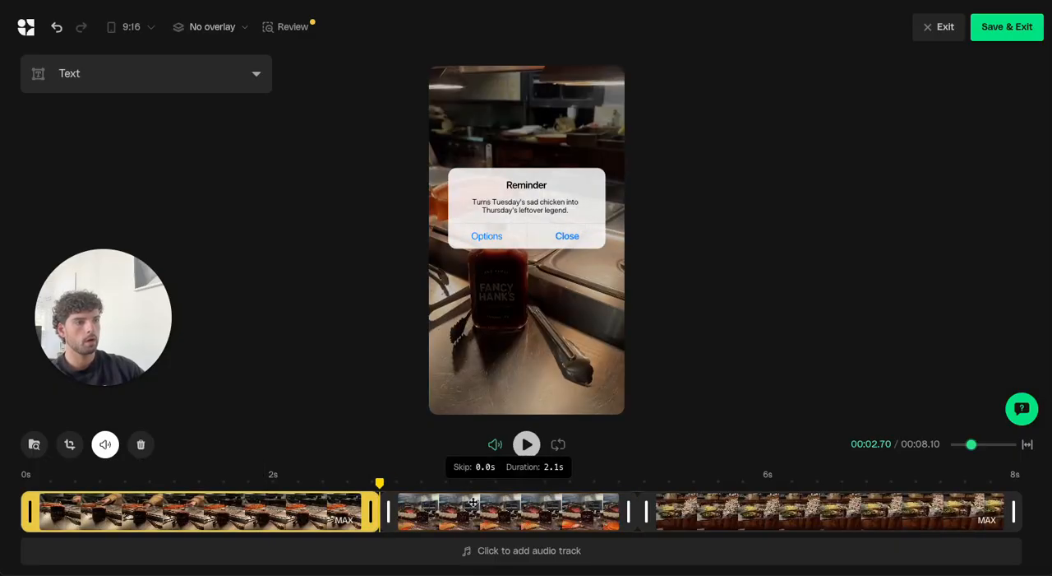
pyautogui.moveTo(524, 509); pyautogui.dragTo(195, 510)
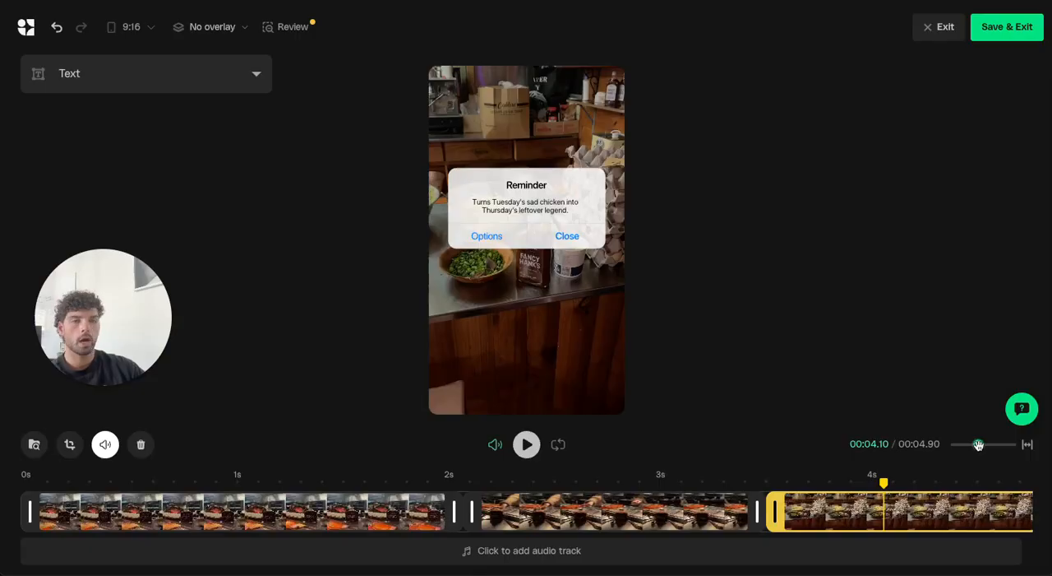
# Extend the last clip, showing the bowls on the counter, to about 2.7 s.
pyautogui.moveTo(978, 444); pyautogui.dragTo(968, 444)
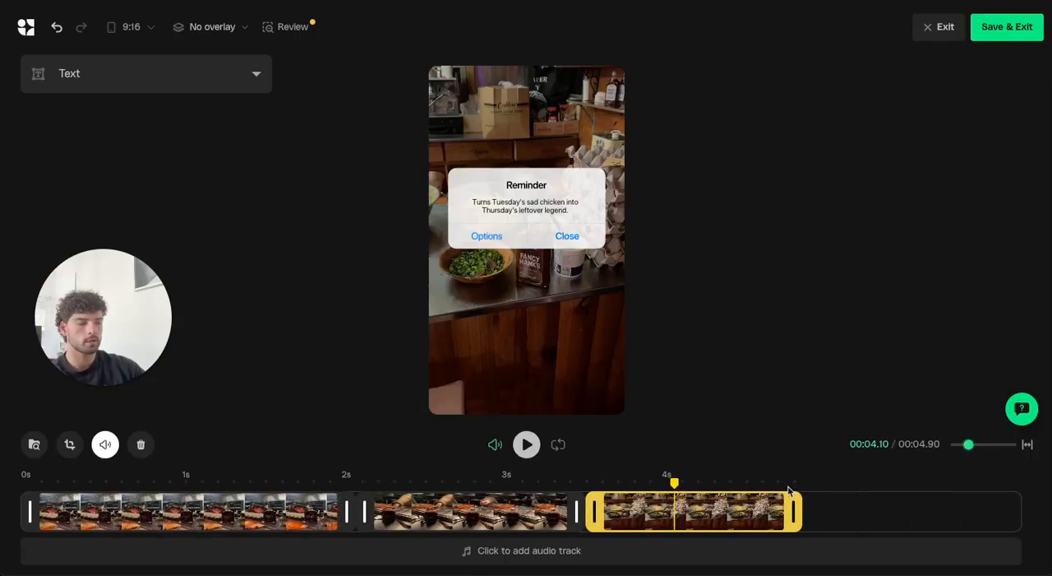
pyautogui.moveTo(795, 503); pyautogui.dragTo(1022, 511)
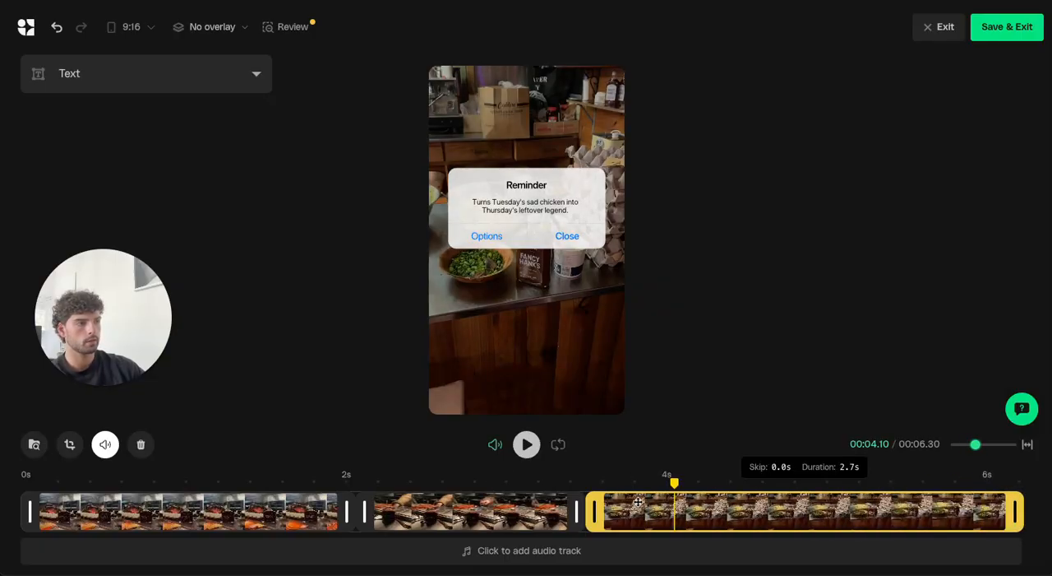